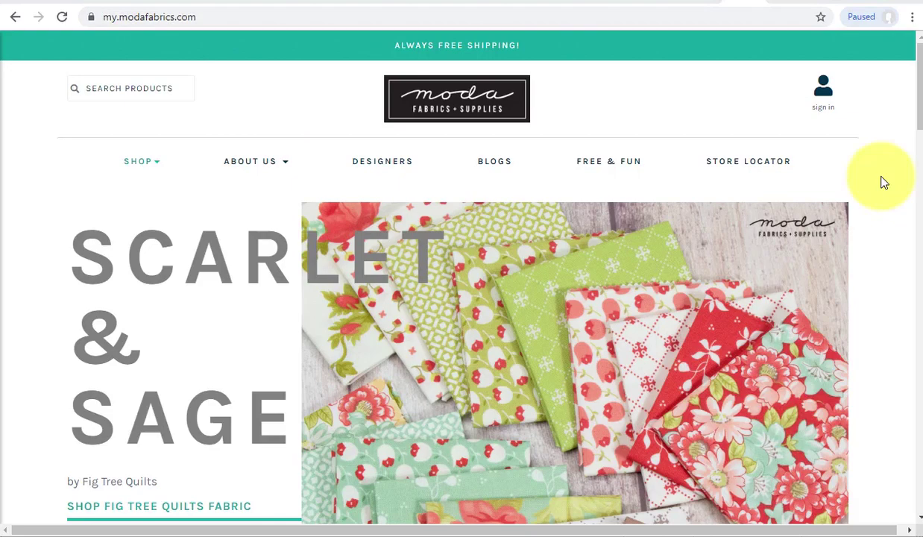
# Step: Filter the Moda Fabrics Downloads list by 'grunge' to show the five Grunge collections
pyautogui.moveTo(917, 117); pyautogui.dragTo(917, 412)
pyautogui.scroll(-6, 461, 275)
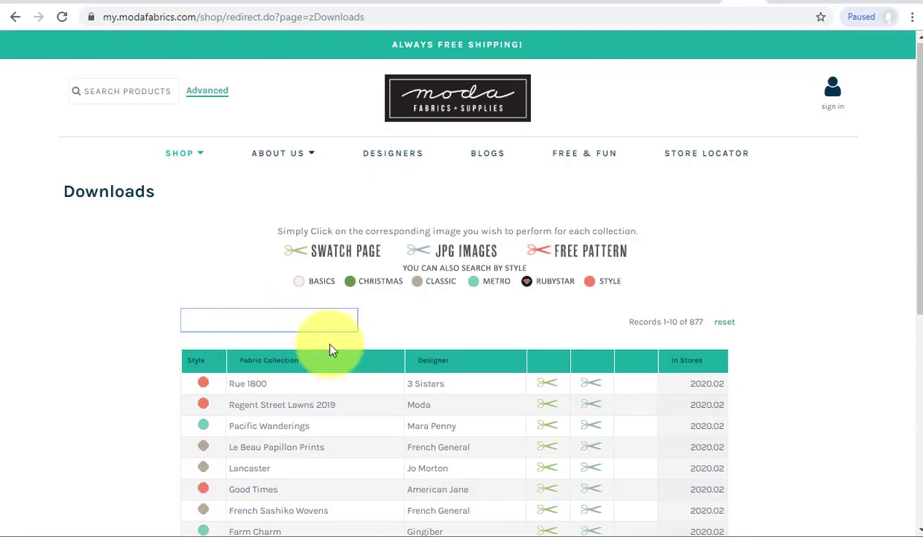
pyautogui.write('grunge')
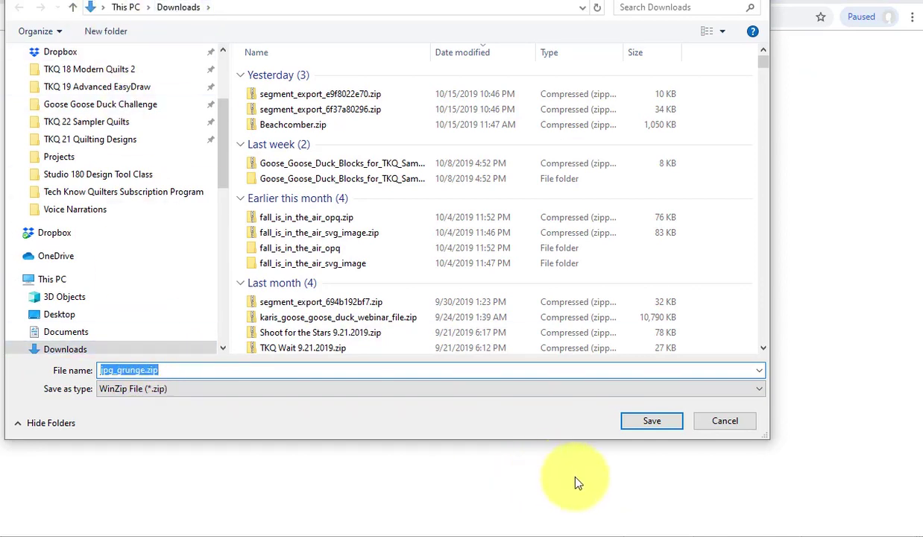
# Step: Save jpg_grunge.zip to the Downloads folder and open it from Chrome's download bar
pyautogui.click(650, 422)
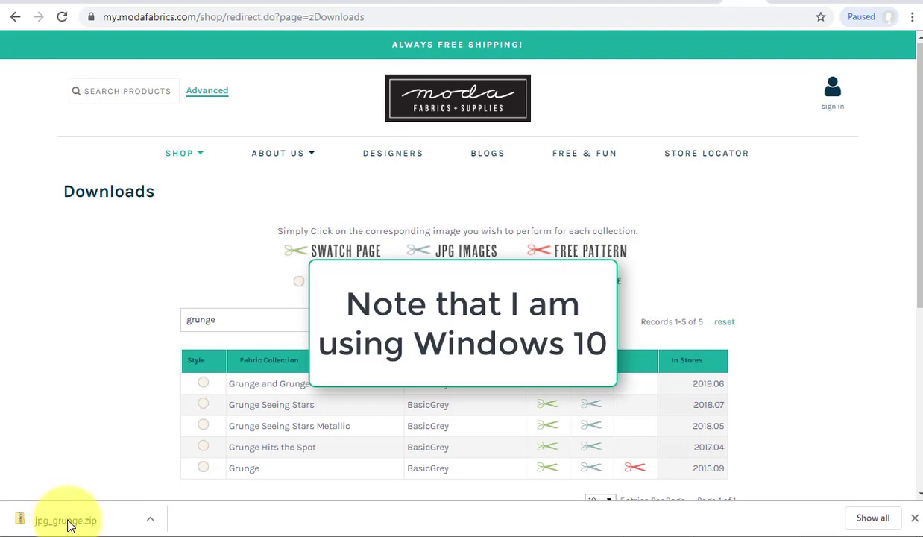
pyautogui.click(67, 522)
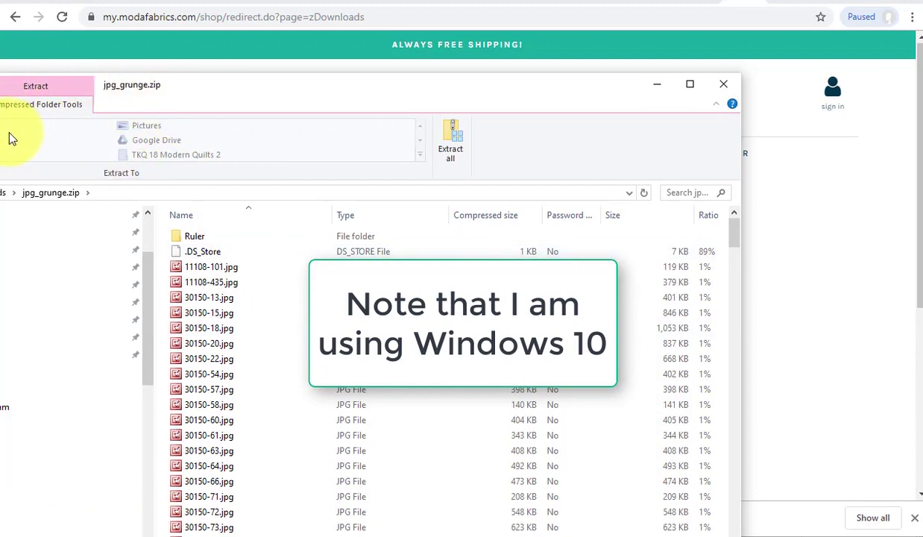
# Step: Set Extract all's destination to a new 'Moda Grunge' folder in Documents\My EQ8\Images
pyautogui.click(689, 84)
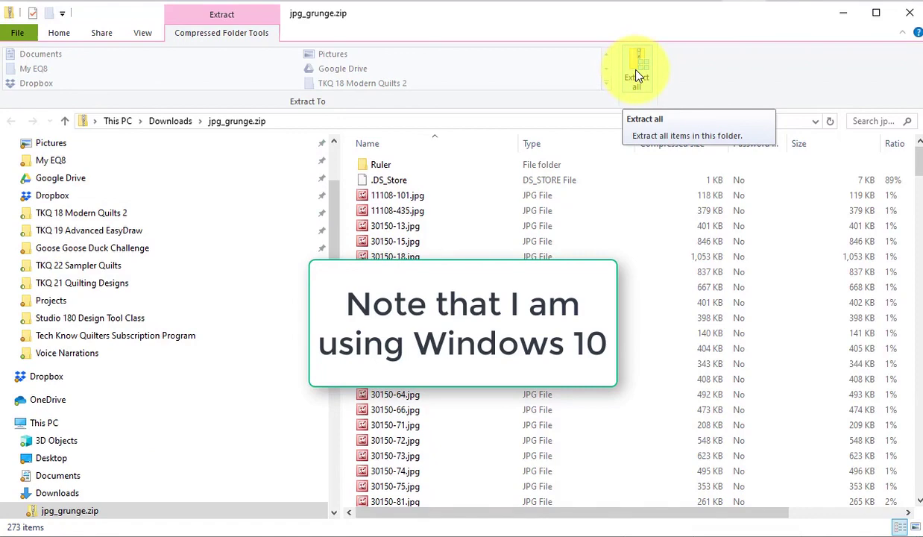
pyautogui.click(636, 73)
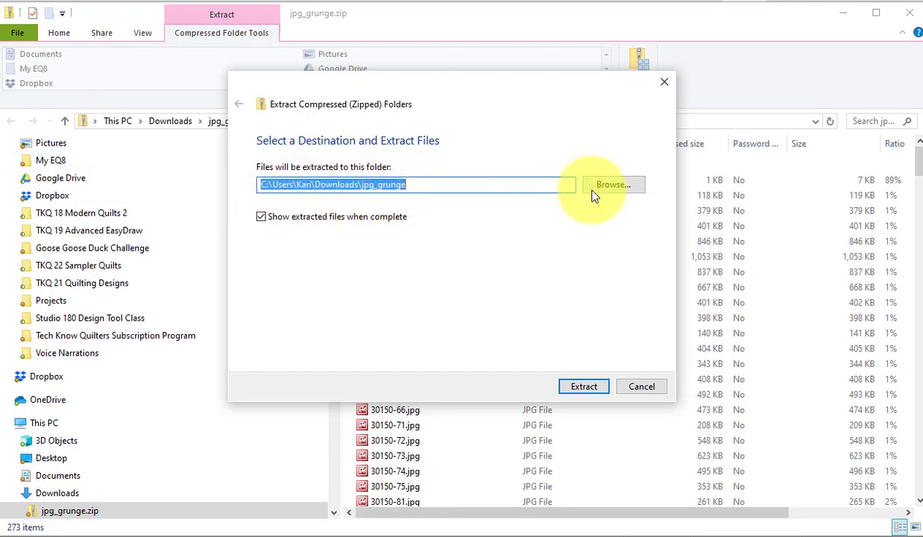
pyautogui.click(611, 188)
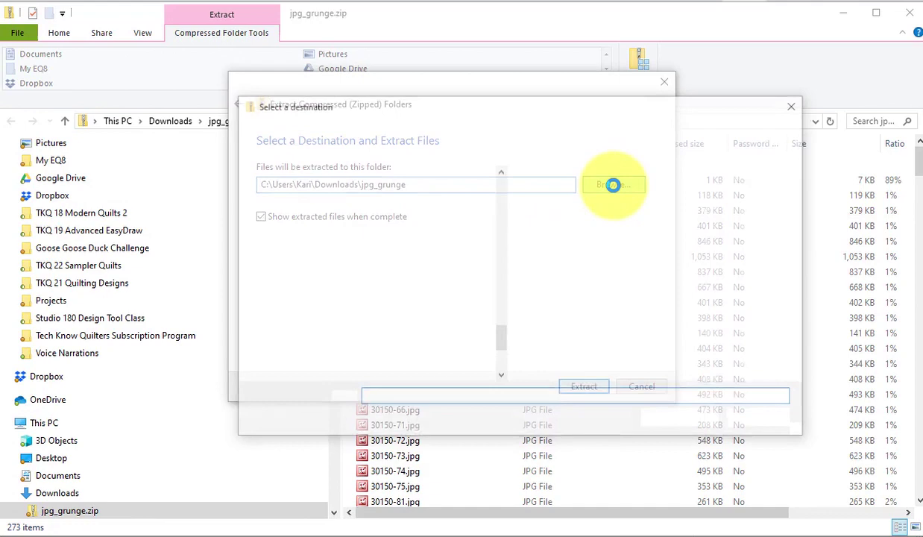
pyautogui.click(289, 273)
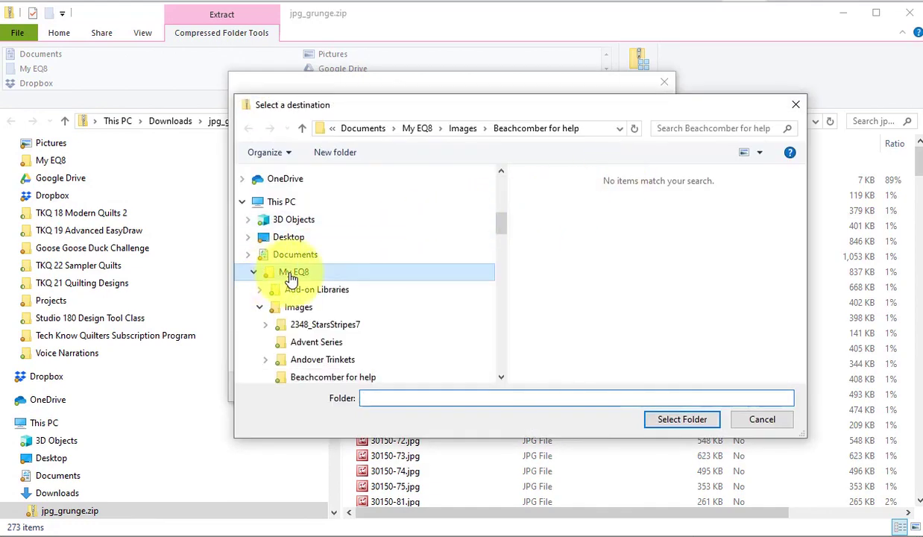
pyautogui.doubleClick(552, 211)
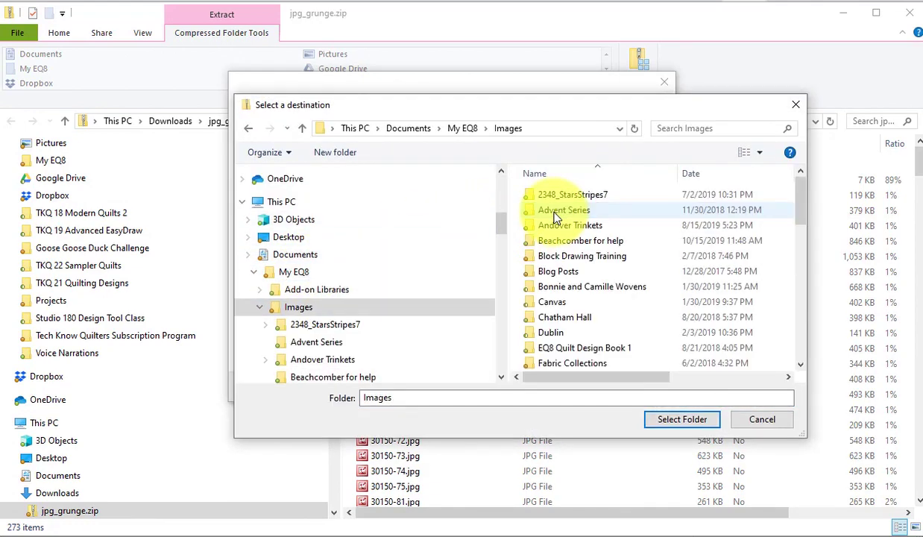
pyautogui.click(336, 153)
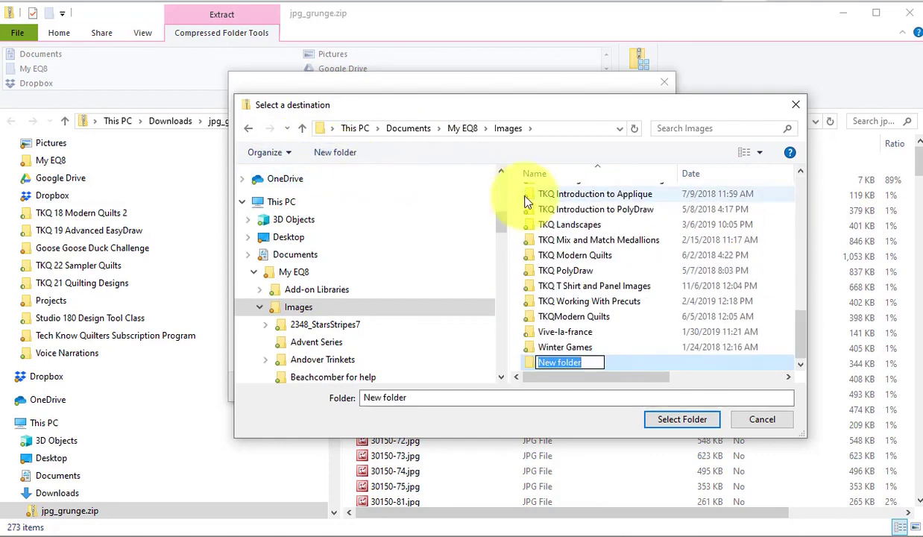
pyautogui.write('Mo')
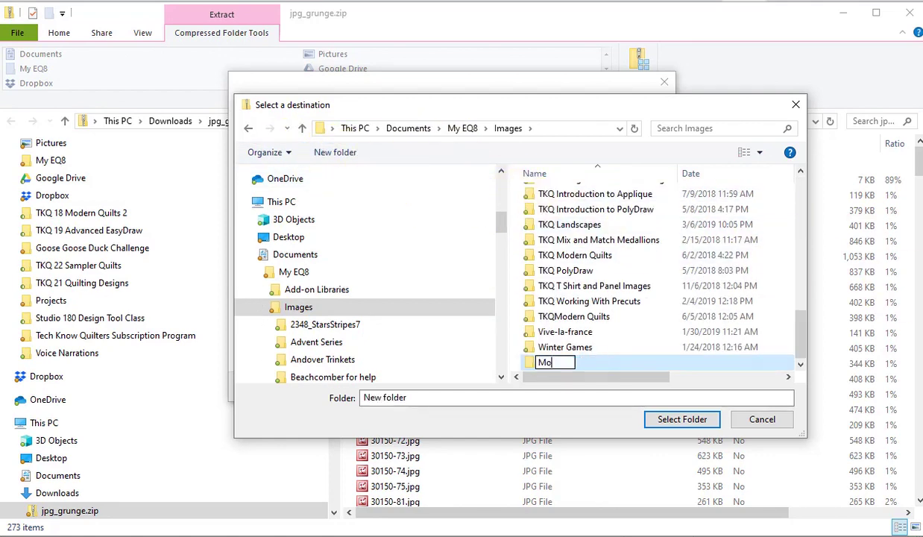
pyautogui.write('da Grunge')
pyautogui.press('Return')
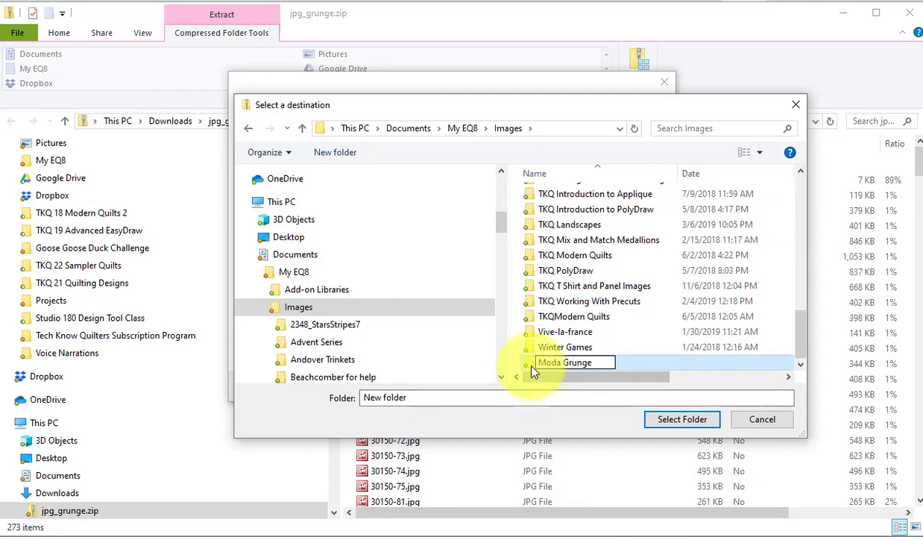
pyautogui.doubleClick(525, 359)
pyautogui.click(682, 416)
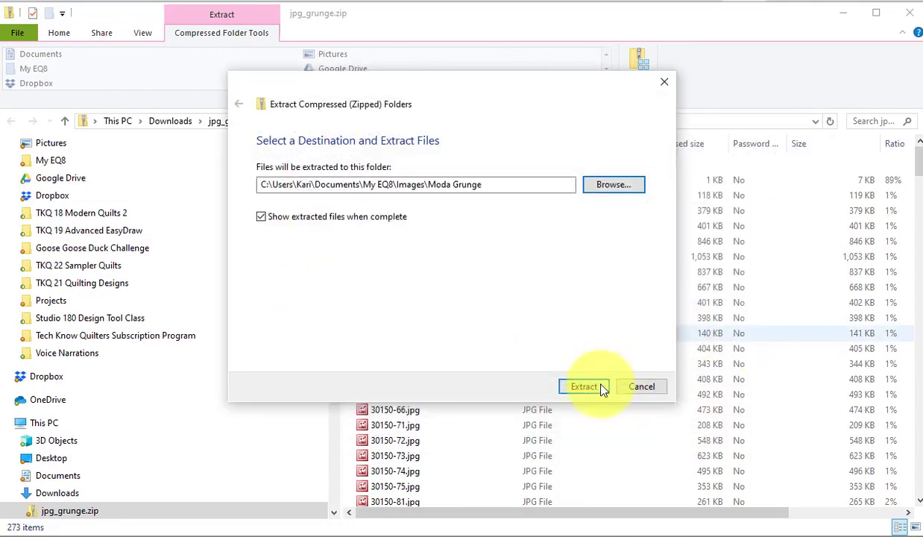
# Step: Extract the zip into Moda Grunge and delete the extracted Ruler folder
pyautogui.click(584, 386)
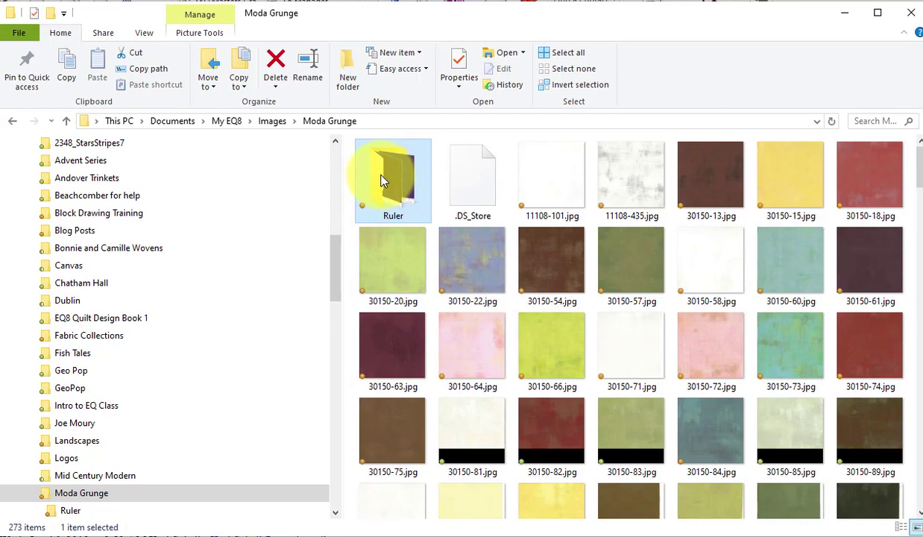
pyautogui.rightClick(380, 181)
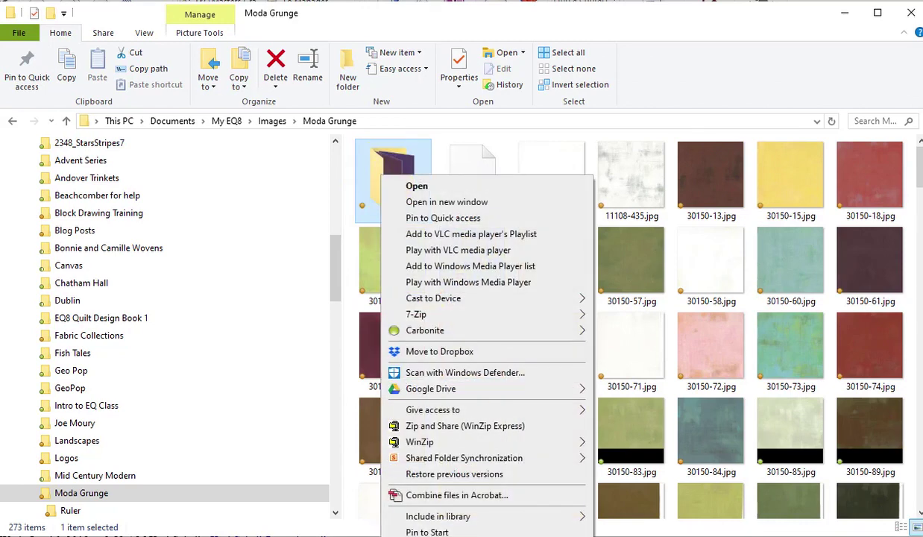
pyautogui.press('Escape')
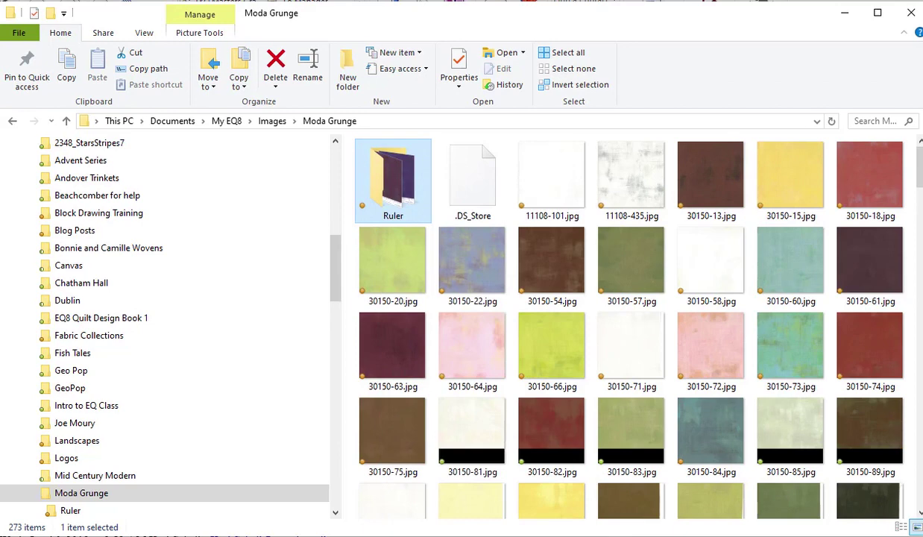
pyautogui.press('Delete')
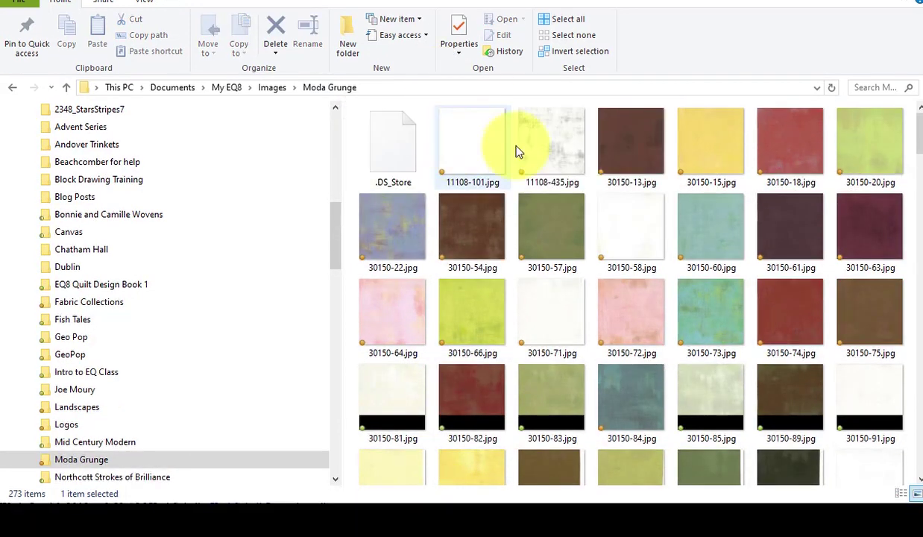
# Step: Delete the 54 bundle and promo images, 30150AB.tif through Hangtag Grunge.jpg, leaving 218 items
pyautogui.click(393, 143)
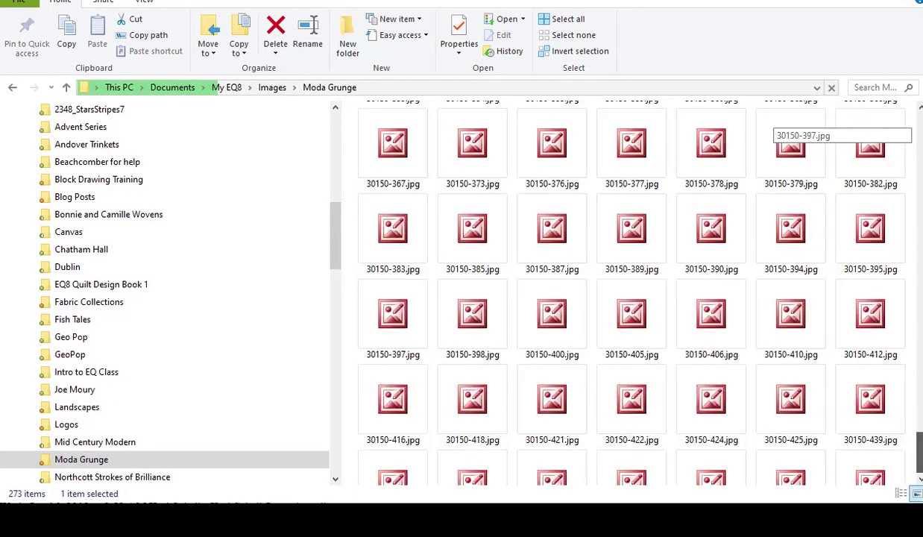
pyautogui.keyDown('ctrl'); pyautogui.click(403, 144); pyautogui.keyUp('ctrl')
pyautogui.scroll(3, 588, 188)
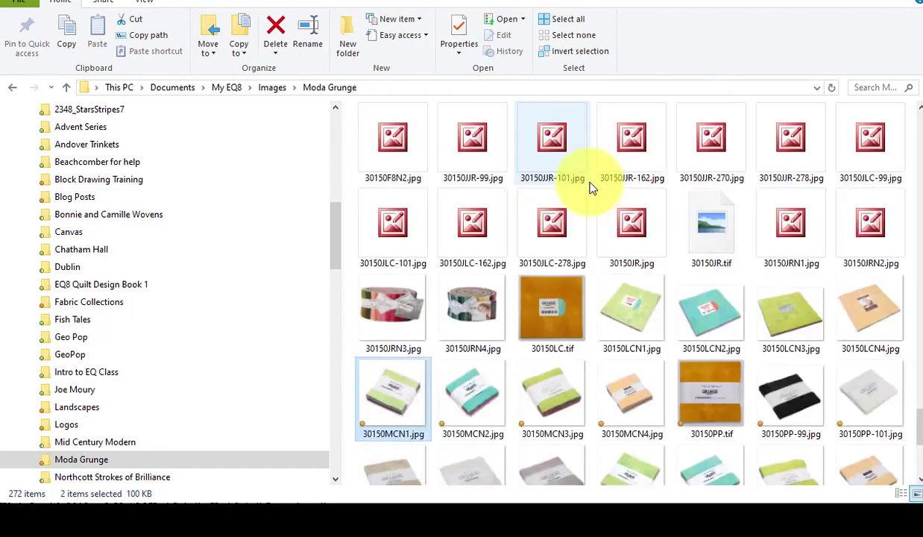
pyautogui.scroll(-10, 906, 370)
pyautogui.click(790, 425)
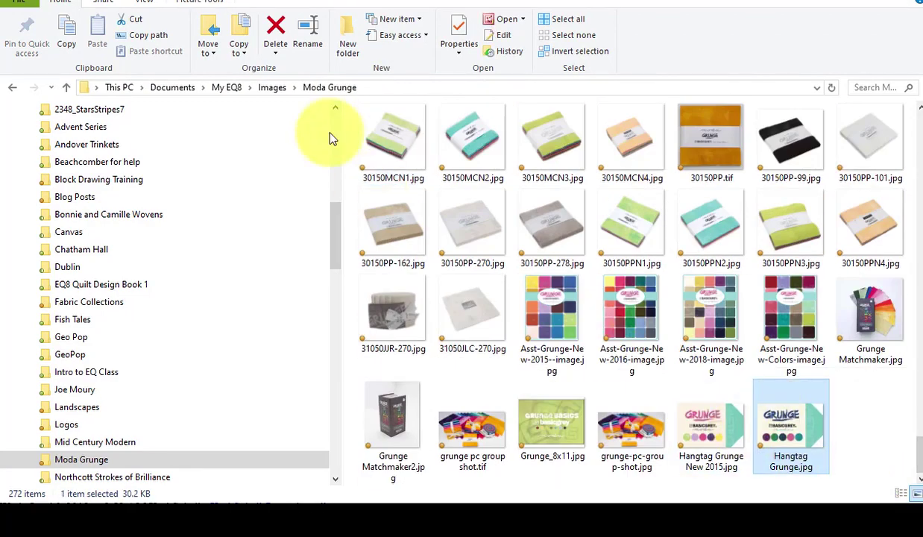
pyautogui.keyDown('shift'); pyautogui.click(373, 133); pyautogui.keyUp('shift')
pyautogui.scroll(4, 913, 119)
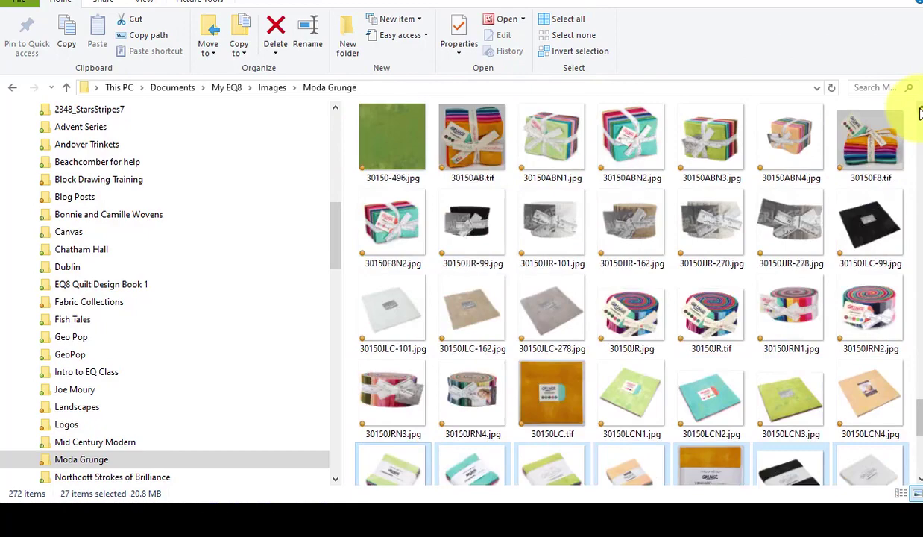
pyautogui.scroll(1, 918, 112)
pyautogui.keyDown('shift'); pyautogui.click(480, 220); pyautogui.keyUp('shift')
pyautogui.rightClick(628, 313)
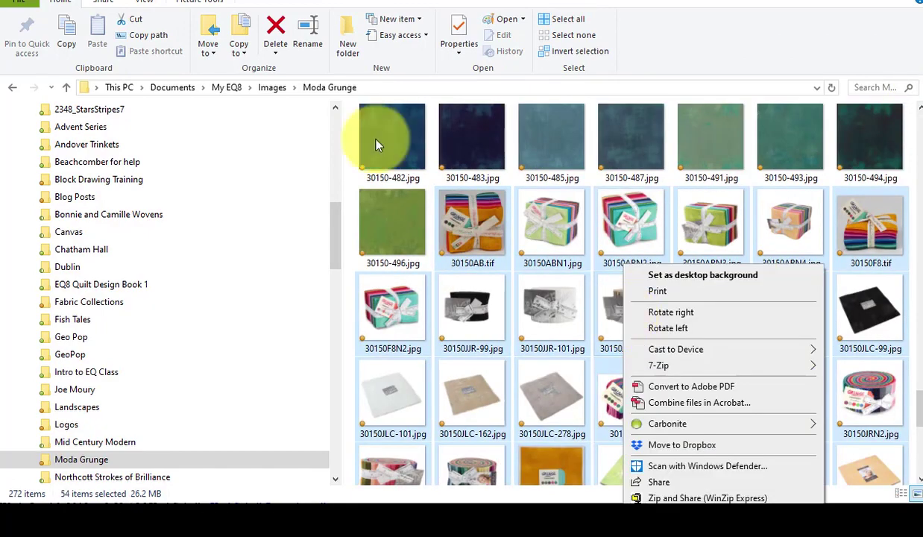
pyautogui.click(274, 29)
pyautogui.click(274, 30)
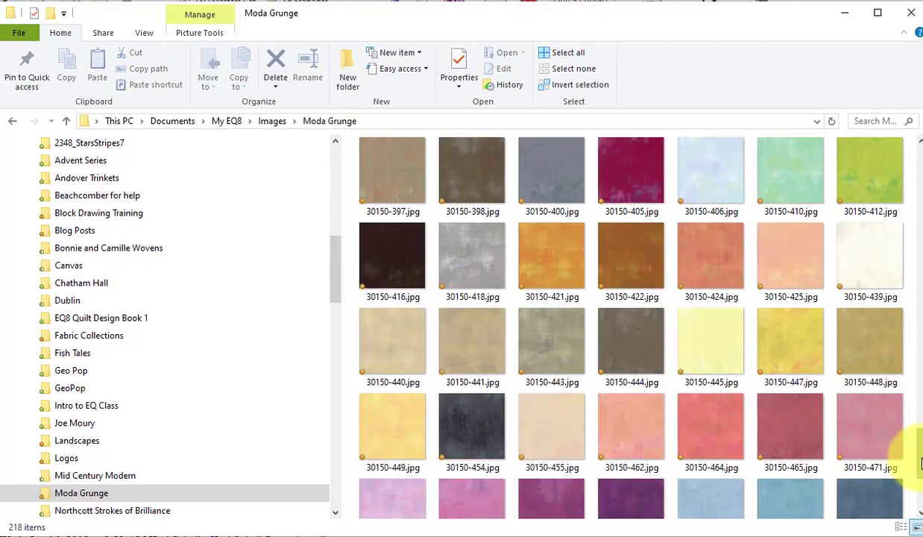
pyautogui.moveTo(921, 464); pyautogui.dragTo(919, 250)
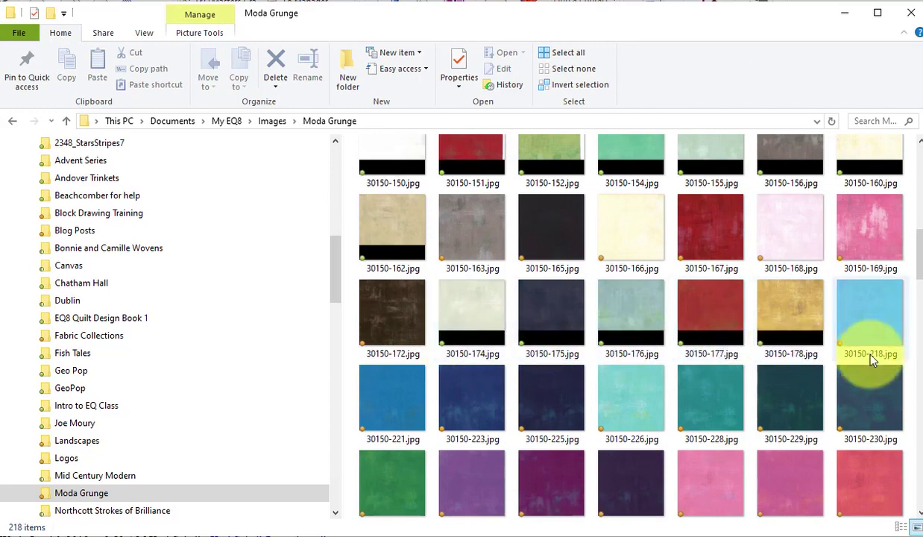
pyautogui.moveTo(917, 257); pyautogui.dragTo(916, 160)
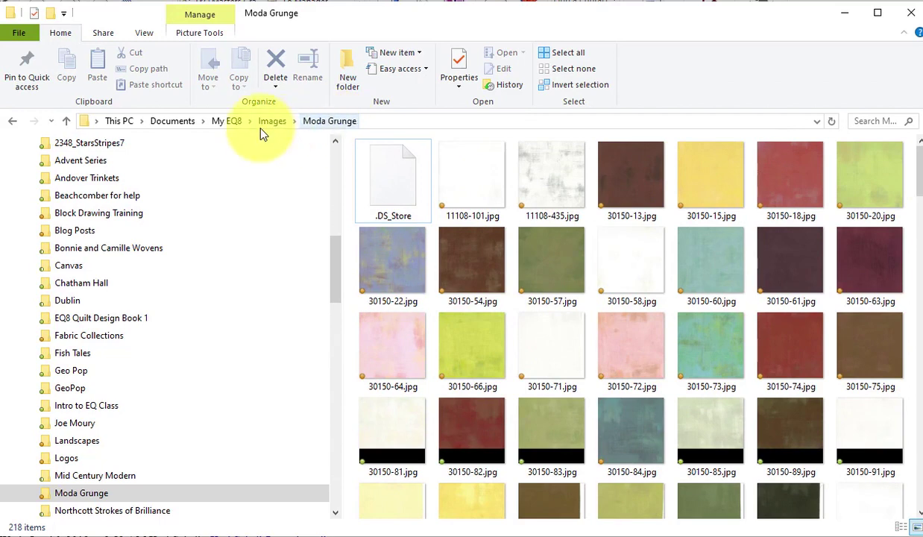
# Step: Create a subfolder named 'with back strip' inside Moda Grunge
pyautogui.click(345, 68)
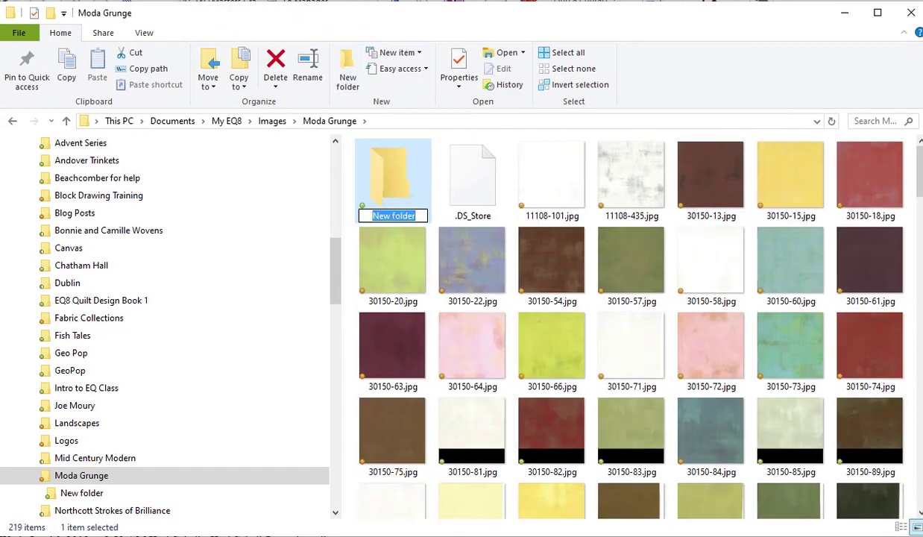
pyautogui.write('with back strip')
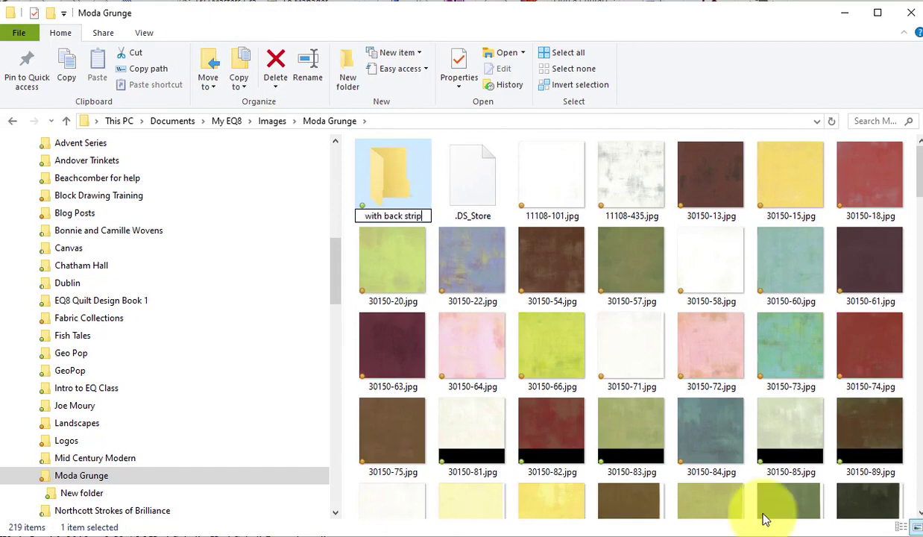
pyautogui.click(775, 440)
# Step: Select the black-strip swatches (30150-81 to -89, 30150-150 to -160) and delete them
pyautogui.keyDown('ctrl'); pyautogui.click(477, 428); pyautogui.keyUp('ctrl')
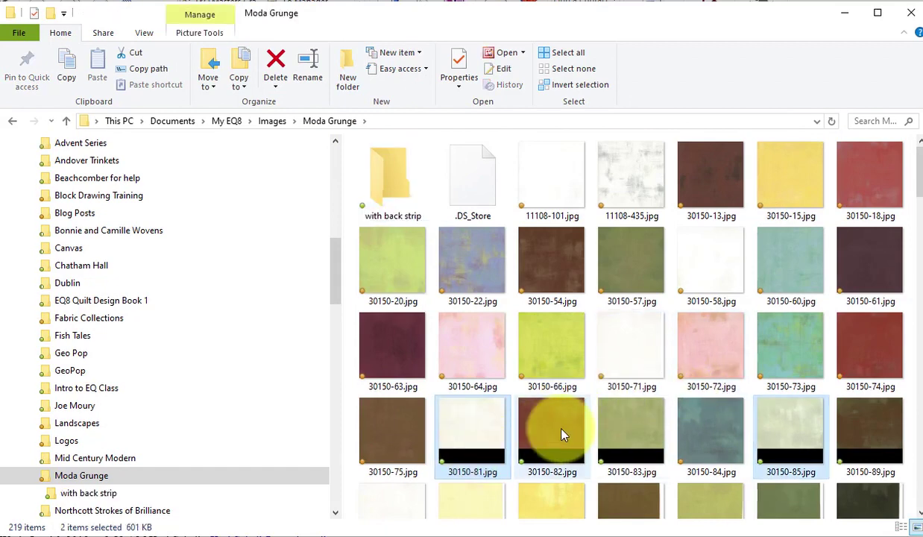
pyautogui.keyDown('ctrl'); pyautogui.click(563, 434); pyautogui.keyUp('ctrl')
pyautogui.keyDown('ctrl'); pyautogui.click(634, 428); pyautogui.keyUp('ctrl')
pyautogui.keyDown('ctrl'); pyautogui.click(875, 436); pyautogui.keyUp('ctrl')
pyautogui.scroll(-5, 880, 438)
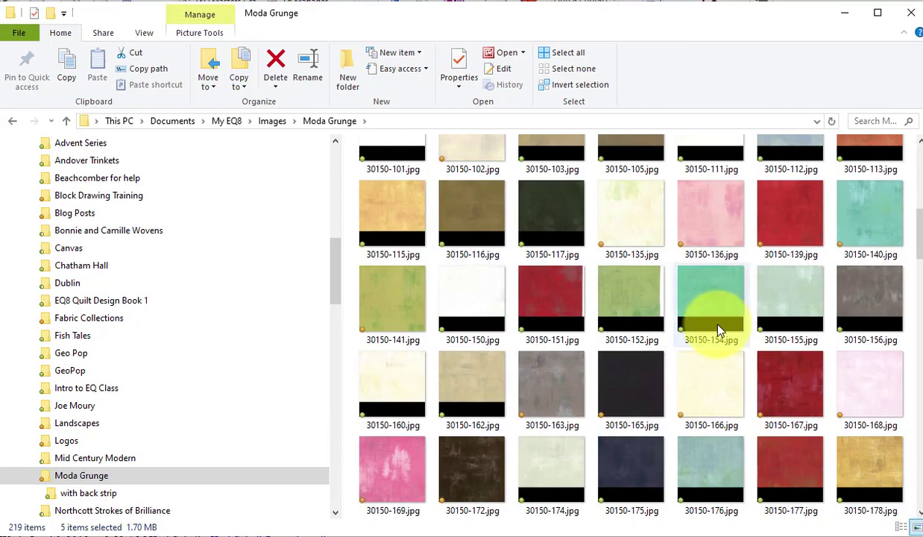
pyautogui.scroll(10, 716, 328)
pyautogui.scroll(-10, 483, 323)
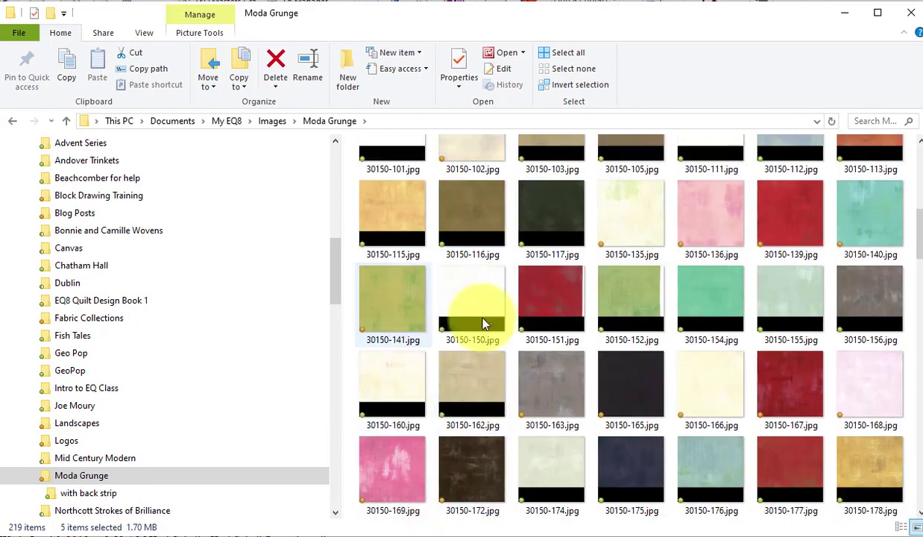
pyautogui.keyDown('ctrl'); pyautogui.click(483, 323); pyautogui.keyUp('ctrl')
pyautogui.keyDown('ctrl'); pyautogui.click(551, 299); pyautogui.keyUp('ctrl')
pyautogui.keyDown('ctrl'); pyautogui.click(630, 298); pyautogui.keyUp('ctrl')
pyautogui.keyDown('ctrl'); pyautogui.click(684, 304); pyautogui.keyUp('ctrl')
pyautogui.keyDown('ctrl'); pyautogui.click(790, 305); pyautogui.keyUp('ctrl')
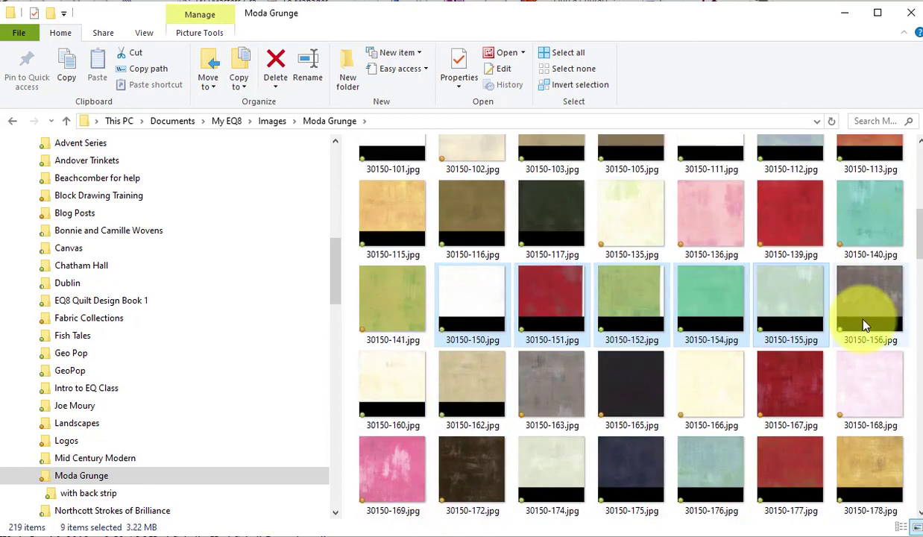
pyautogui.keyDown('ctrl'); pyautogui.click(864, 325); pyautogui.keyUp('ctrl')
pyautogui.keyDown('ctrl'); pyautogui.click(391, 379); pyautogui.keyUp('ctrl')
pyautogui.keyDown('ctrl'); pyautogui.click(471, 380); pyautogui.keyUp('ctrl')
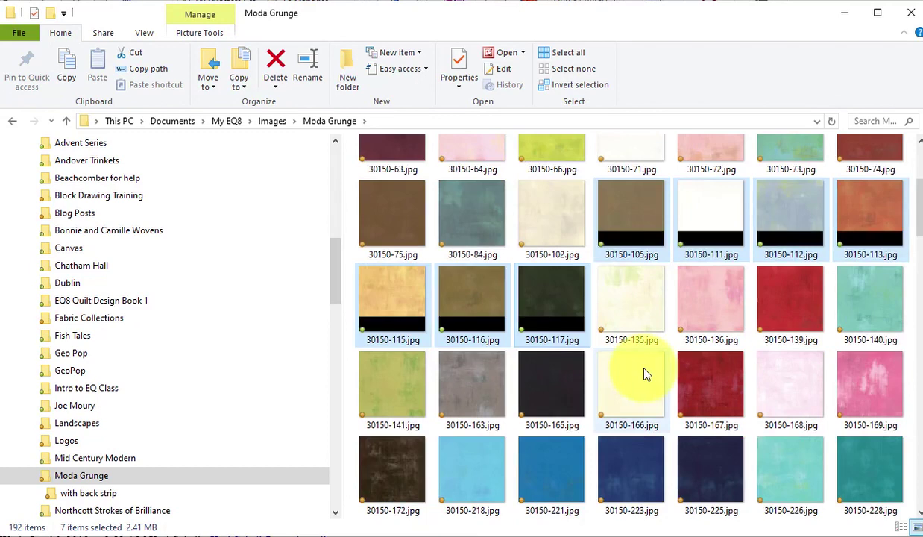
pyautogui.scroll(-5, 645, 373)
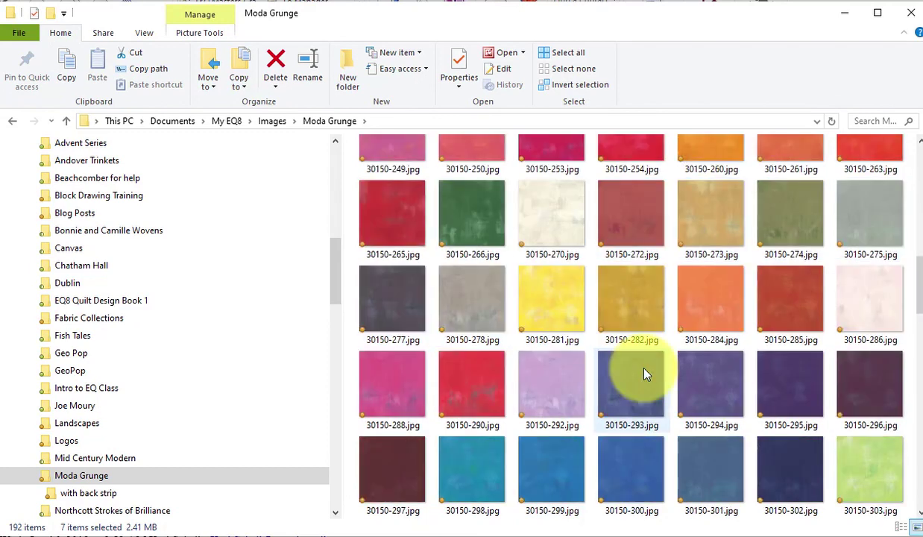
pyautogui.scroll(-3, 645, 373)
pyautogui.scroll(20, 645, 365)
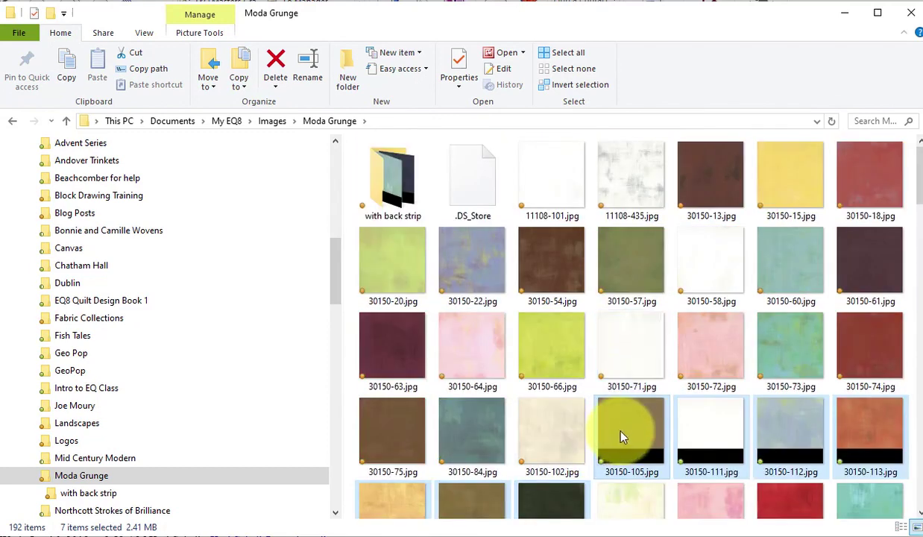
pyautogui.press('Delete')
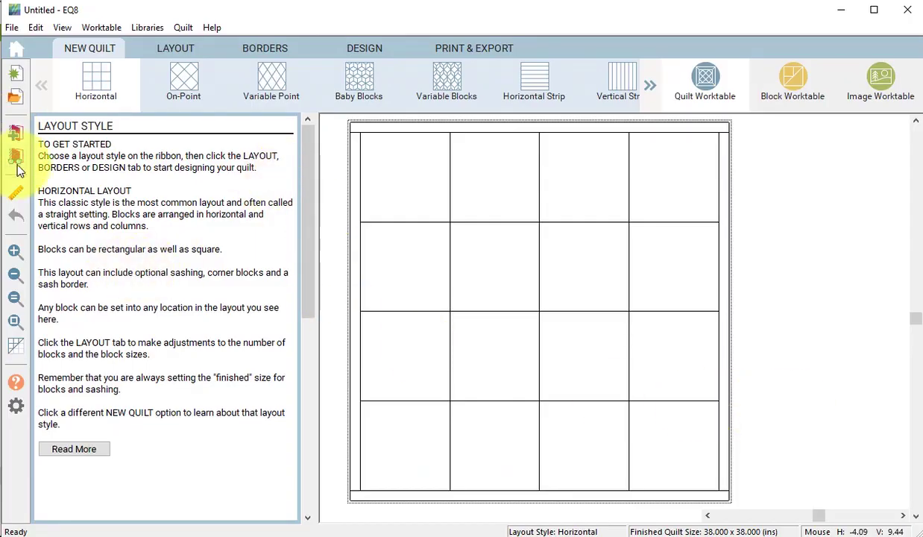
# Step: Run 'Clear all unused fabrics' in the Project Sketchbook, confirm it, and close the sketchbook
pyautogui.click(15, 156)
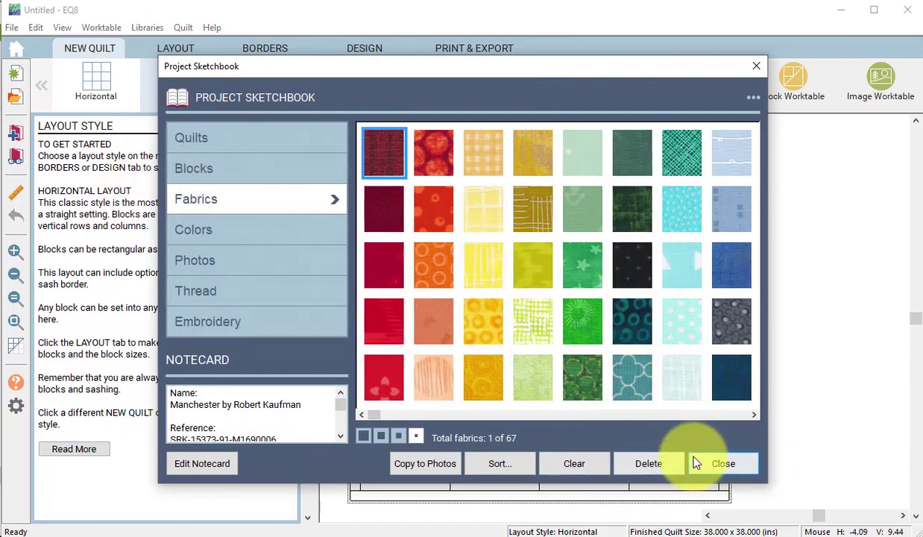
pyautogui.click(753, 98)
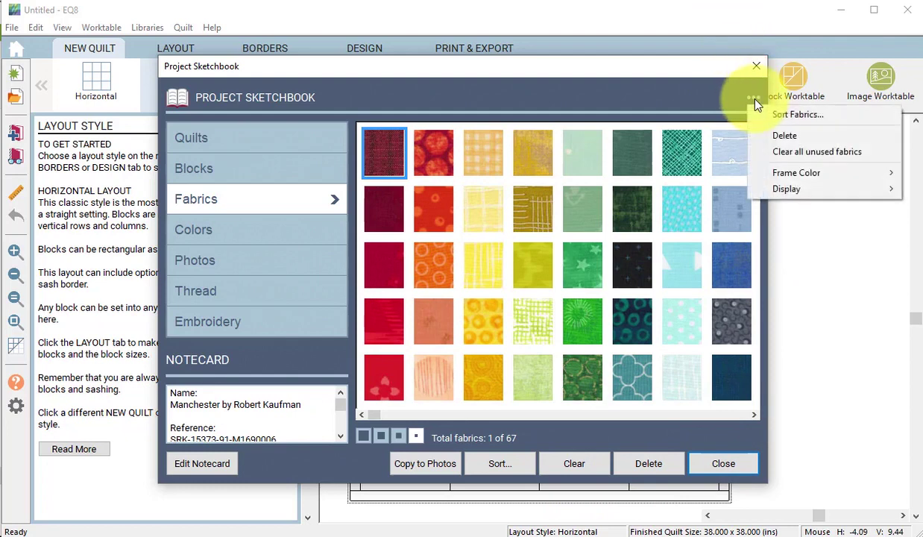
pyautogui.click(795, 152)
pyautogui.click(485, 319)
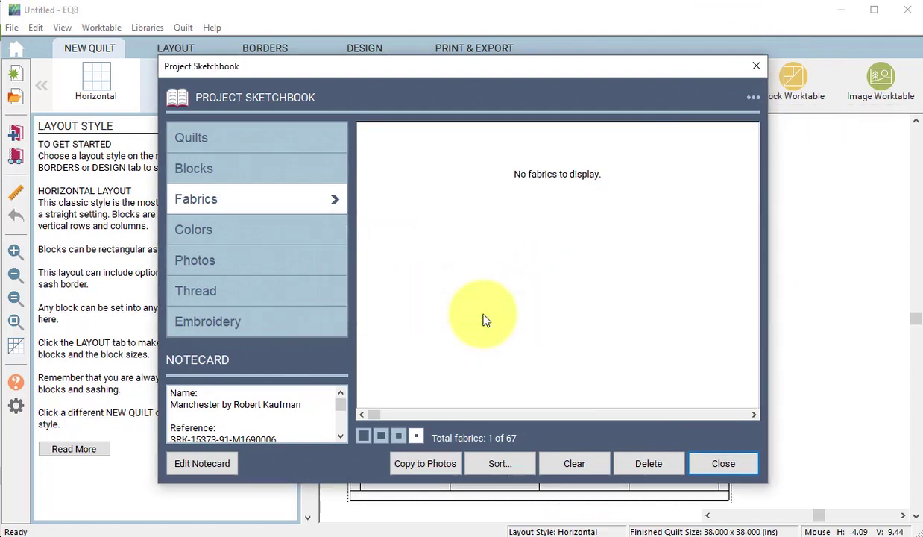
pyautogui.click(721, 463)
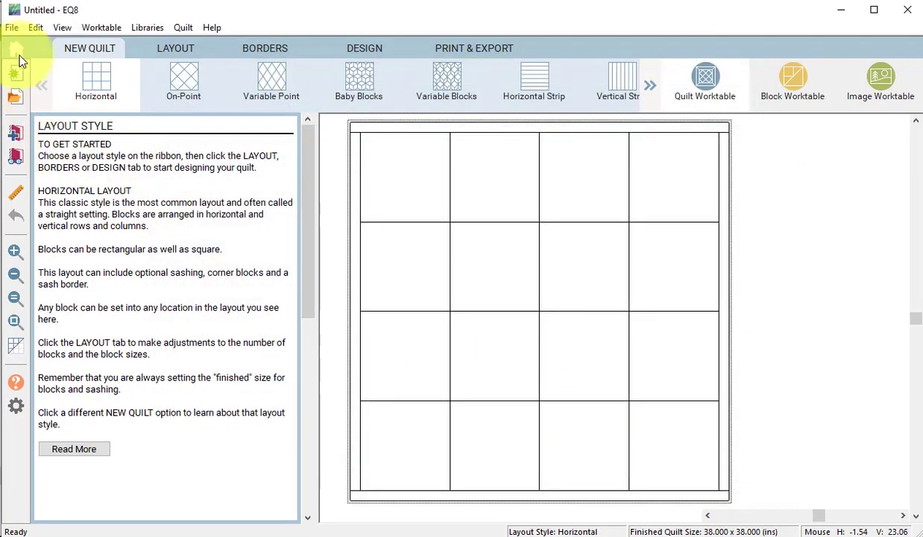
# Step: Import every swatch image in the Moda Grunge folder as fabrics from image files
pyautogui.click(18, 52)
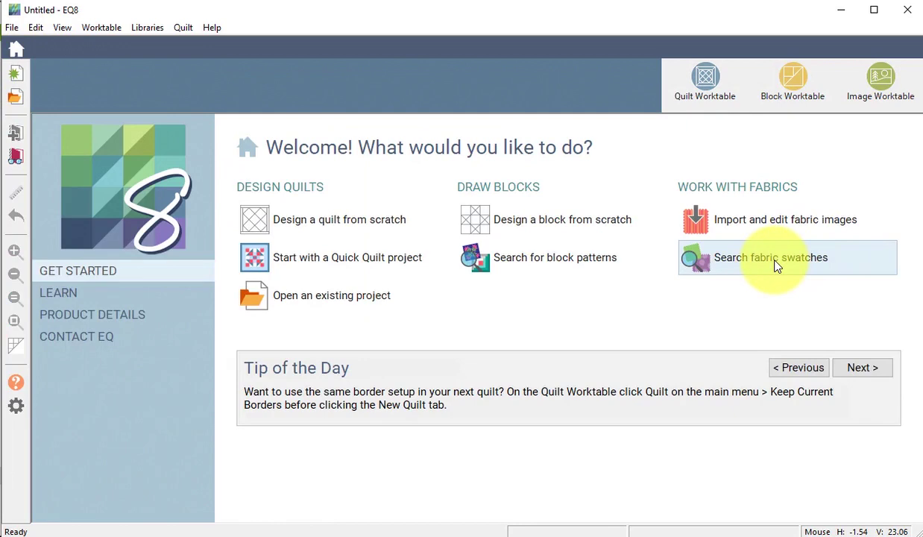
pyautogui.click(796, 260)
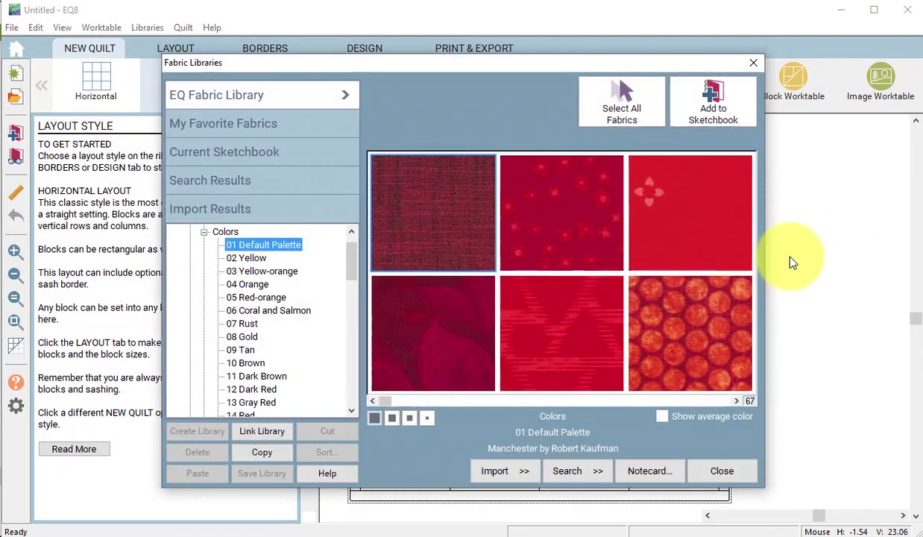
pyautogui.click(521, 473)
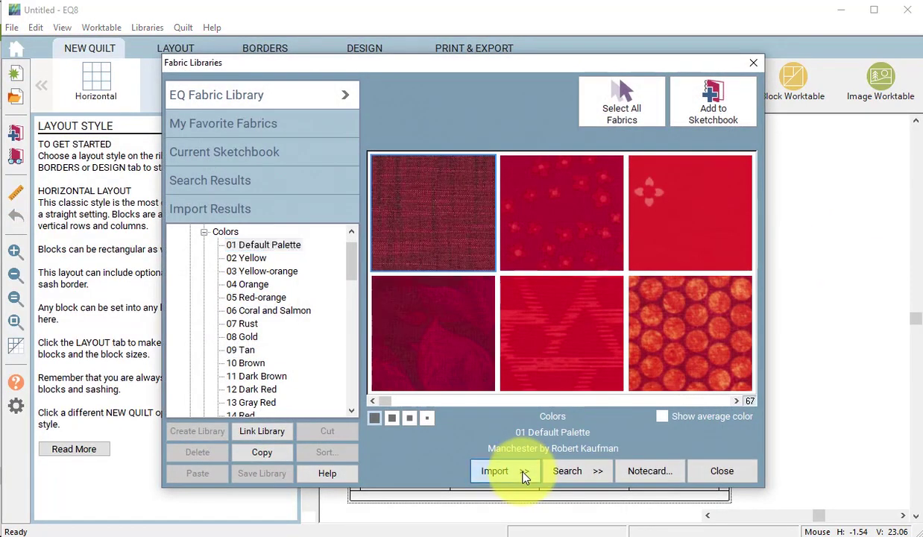
pyautogui.click(588, 485)
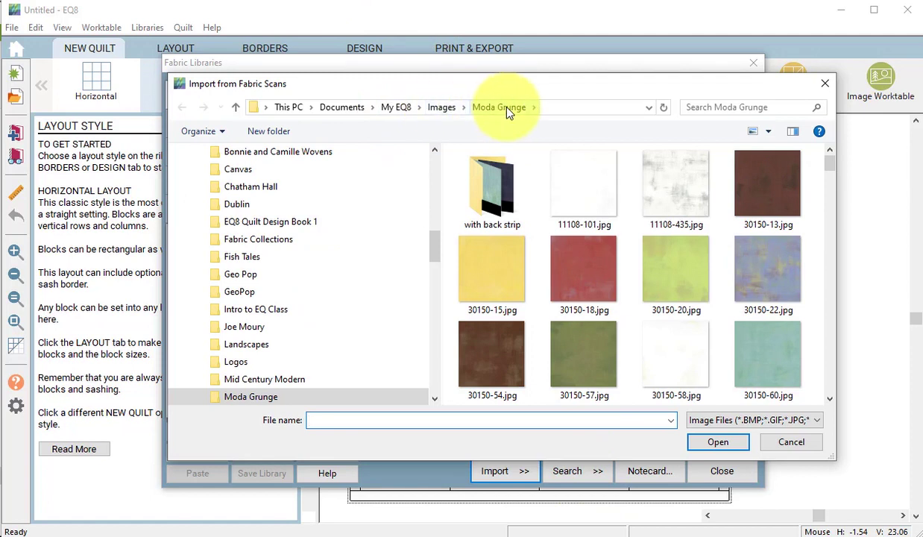
pyautogui.click(590, 212)
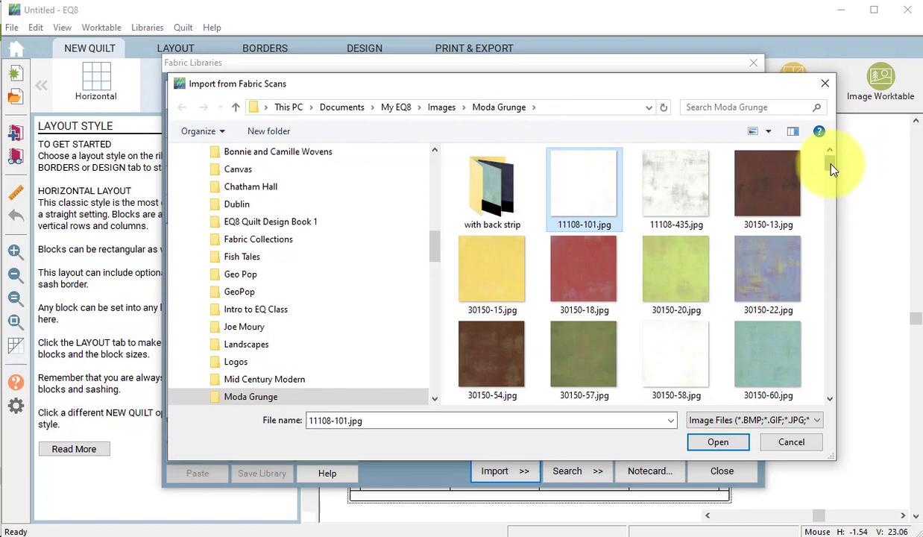
pyautogui.moveTo(833, 170); pyautogui.dragTo(836, 412)
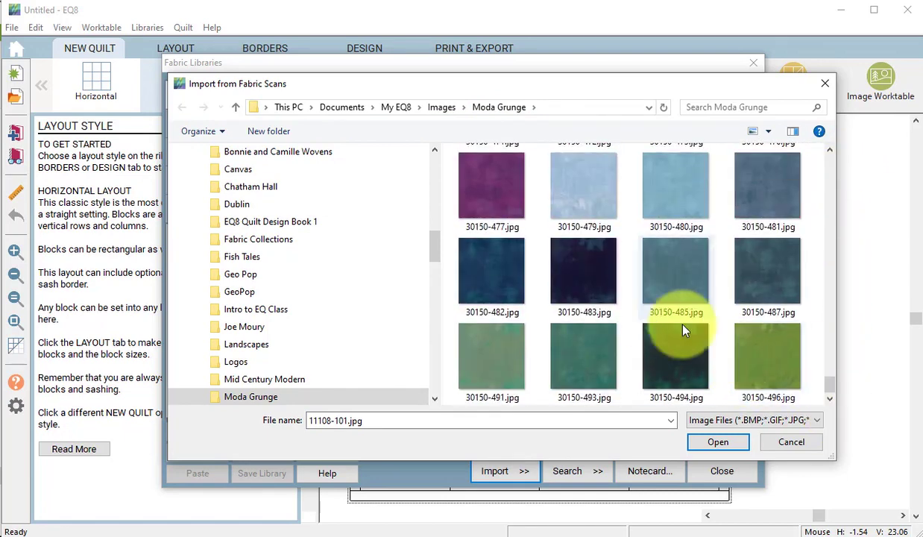
pyautogui.keyDown('shift'); pyautogui.click(766, 370); pyautogui.keyUp('shift')
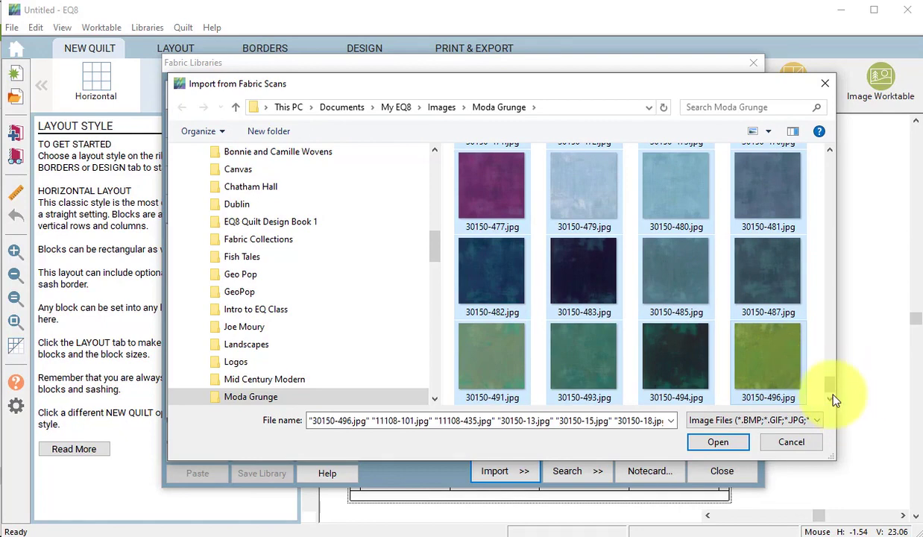
pyautogui.click(718, 443)
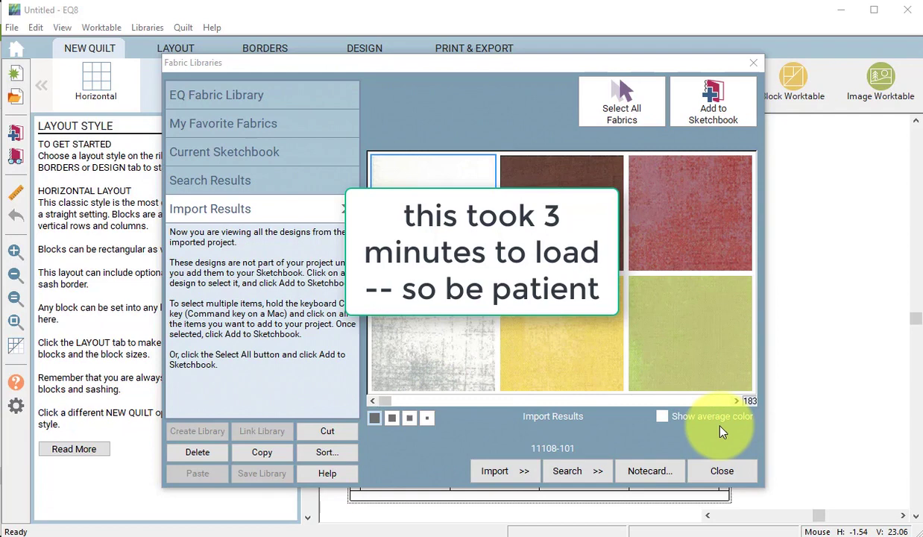
# Step: Add all 183 imported fabrics to the sketchbook and close the fabric library
pyautogui.click(622, 103)
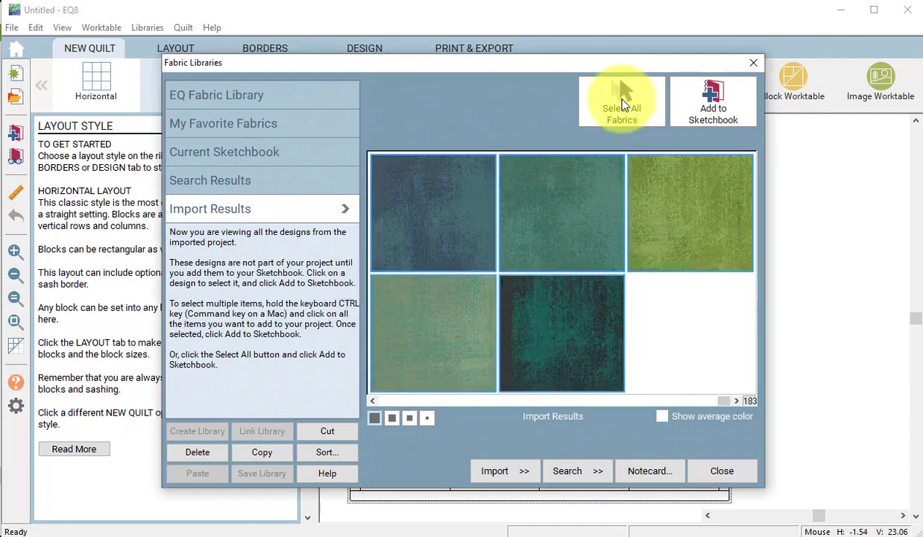
pyautogui.click(712, 100)
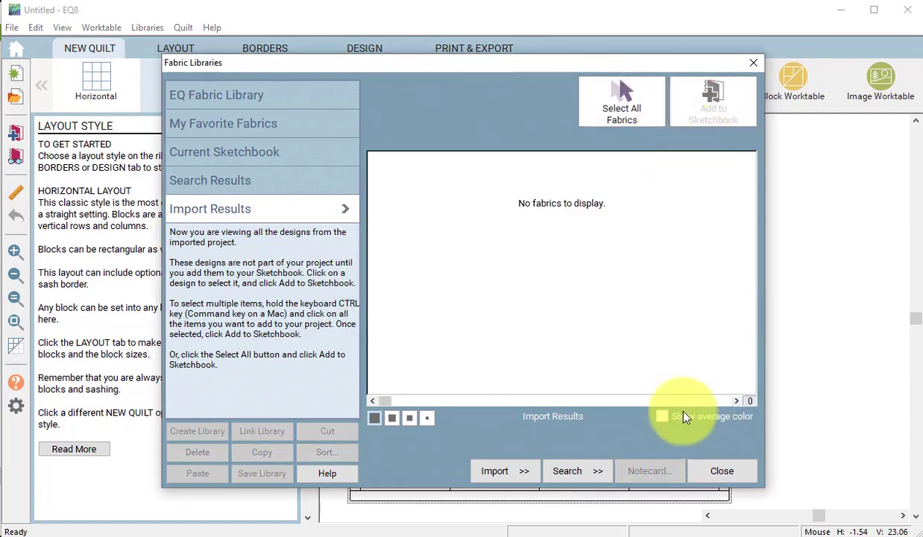
pyautogui.click(720, 471)
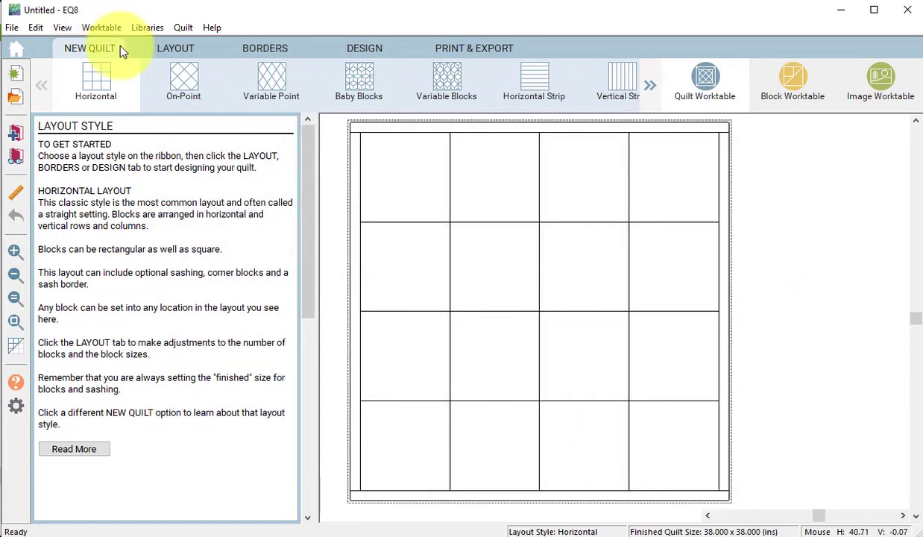
# Step: Import all 34 images from the 'with back strip' folder into the Photo Library
pyautogui.click(144, 27)
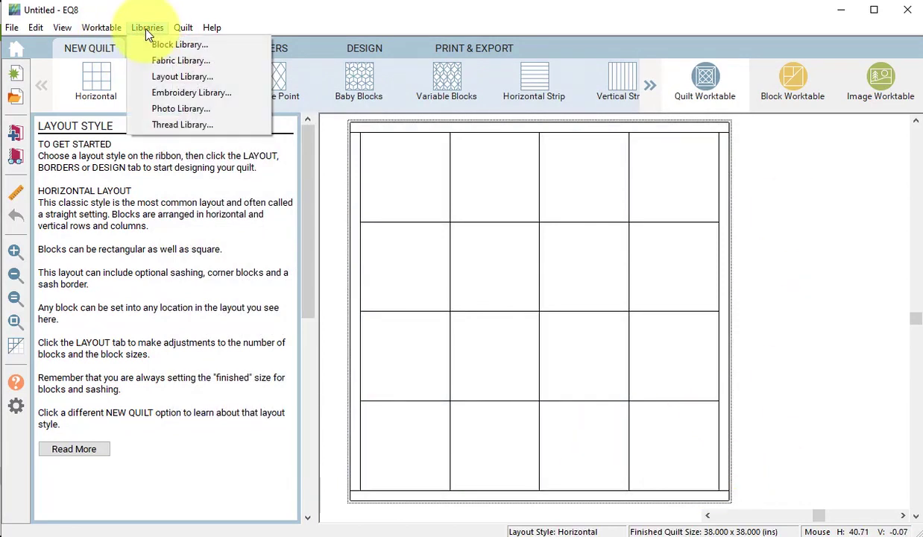
pyautogui.click(191, 110)
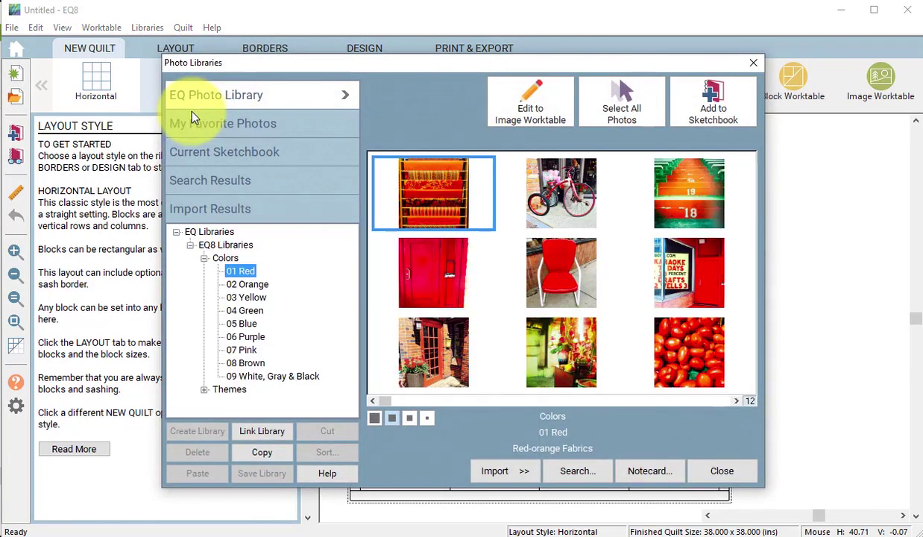
pyautogui.click(524, 470)
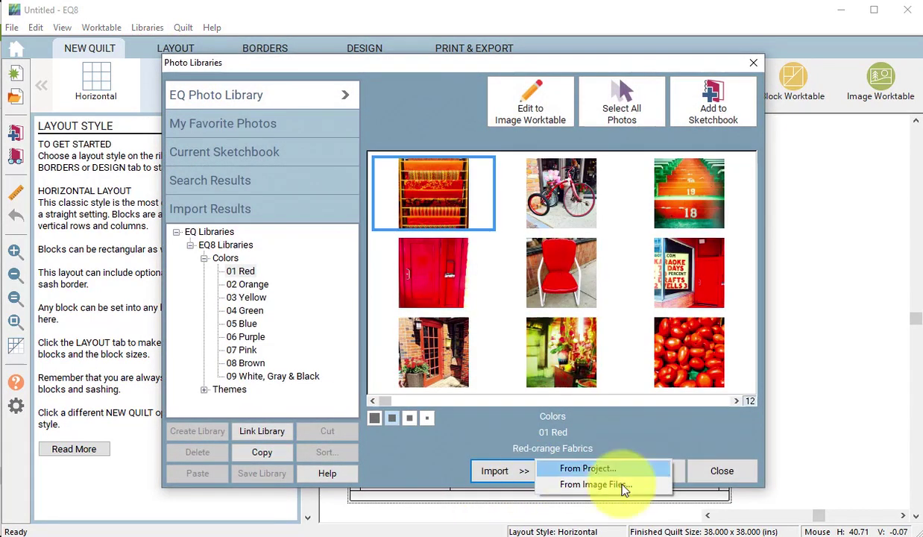
pyautogui.click(611, 484)
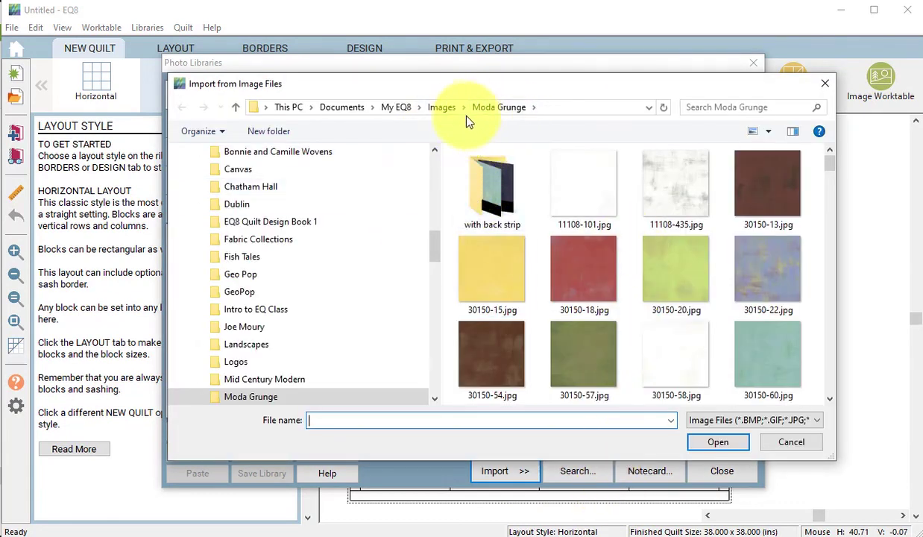
pyautogui.doubleClick(490, 186)
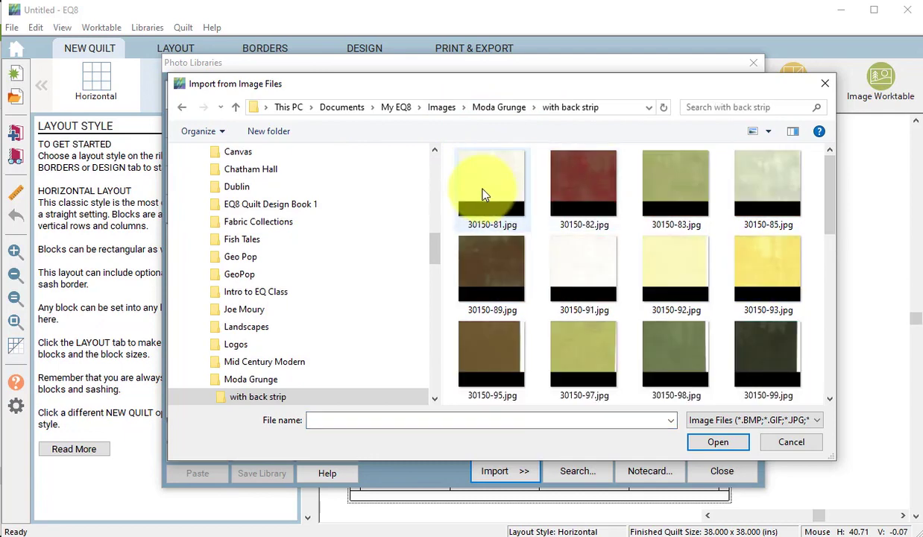
pyautogui.click(481, 173)
pyautogui.moveTo(827, 198); pyautogui.dragTo(838, 393)
pyautogui.hotkey('ctrl', 'a')
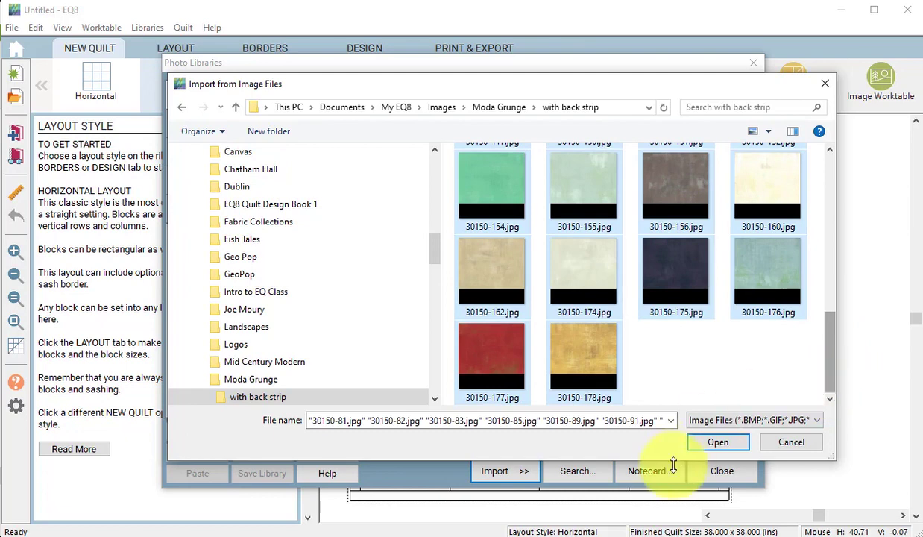
pyautogui.click(718, 444)
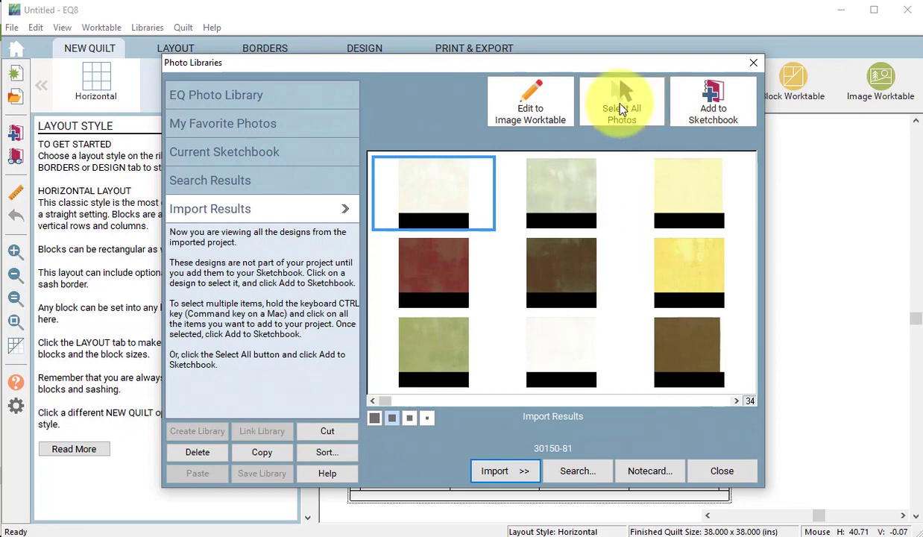
# Step: Add all the imported photos to the sketchbook and close the photo library
pyautogui.click(622, 108)
pyautogui.click(715, 101)
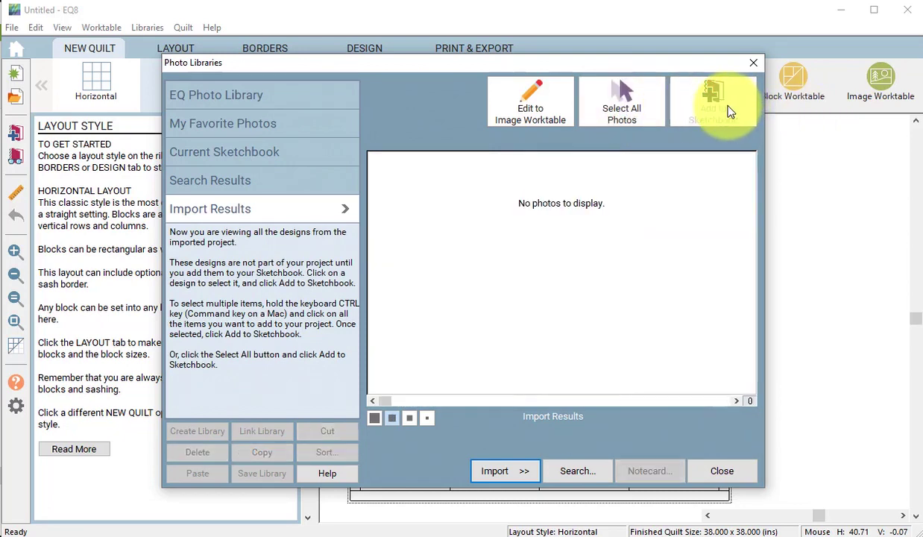
pyautogui.click(727, 477)
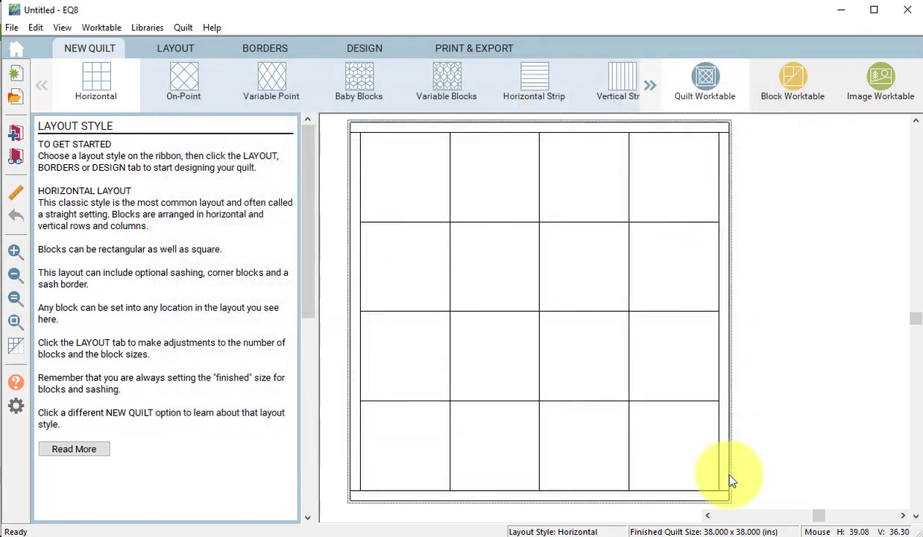
# Step: Send the first back-strip photo from the sketchbook to the Image Worktable
pyautogui.click(16, 158)
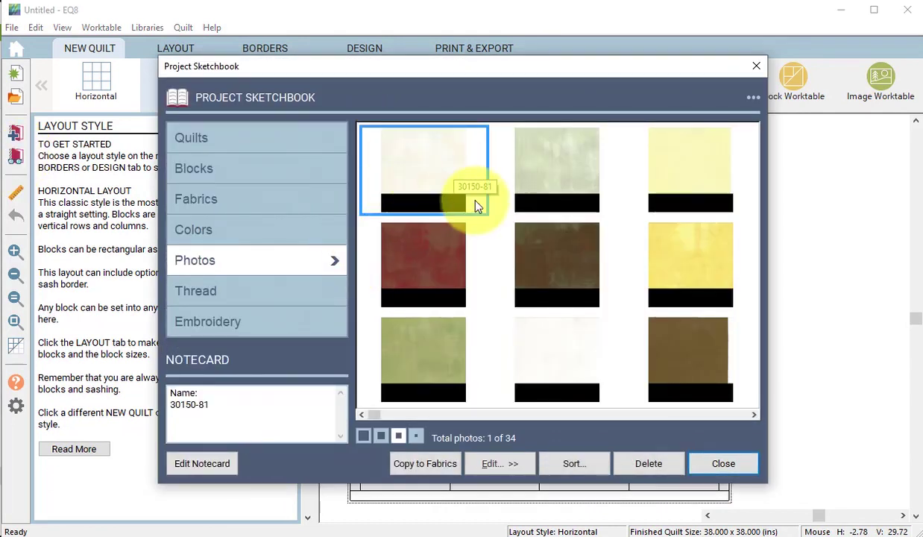
pyautogui.click(501, 460)
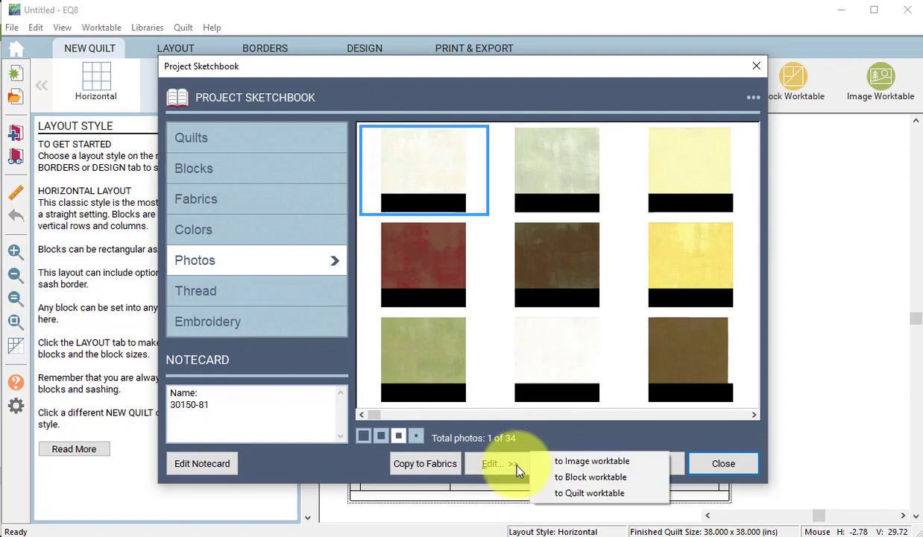
pyautogui.click(596, 462)
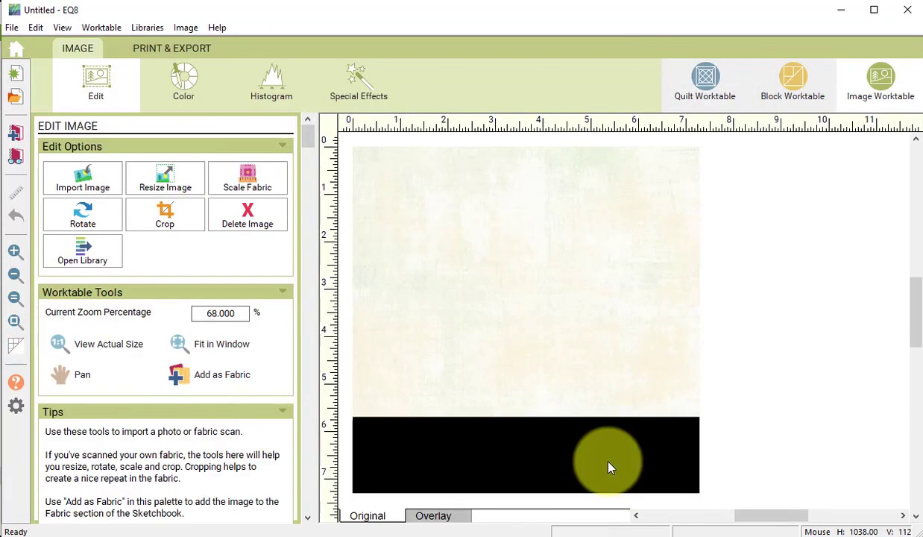
# Step: Crop the black strip off the pale cream swatch to 7.291 × 5.541 and add it as a fabric
pyautogui.click(165, 214)
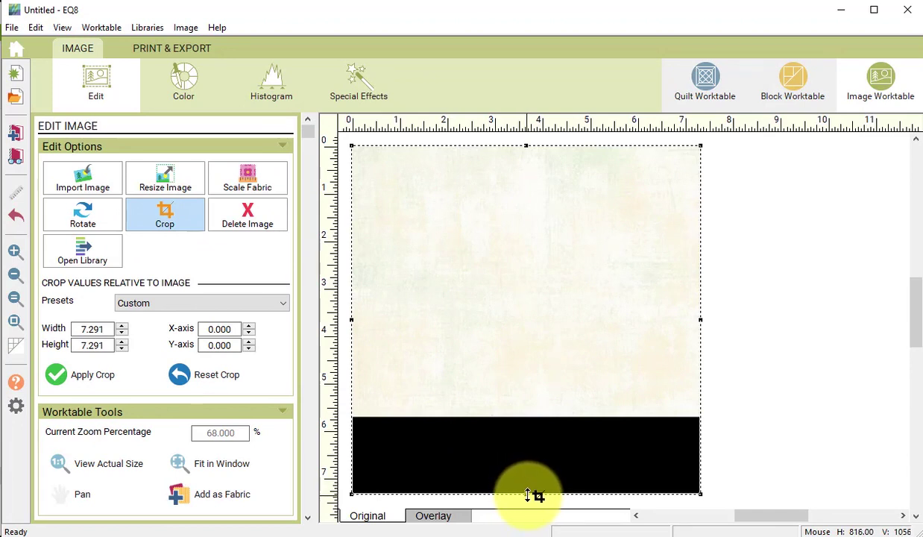
pyautogui.moveTo(527, 495); pyautogui.dragTo(529, 412)
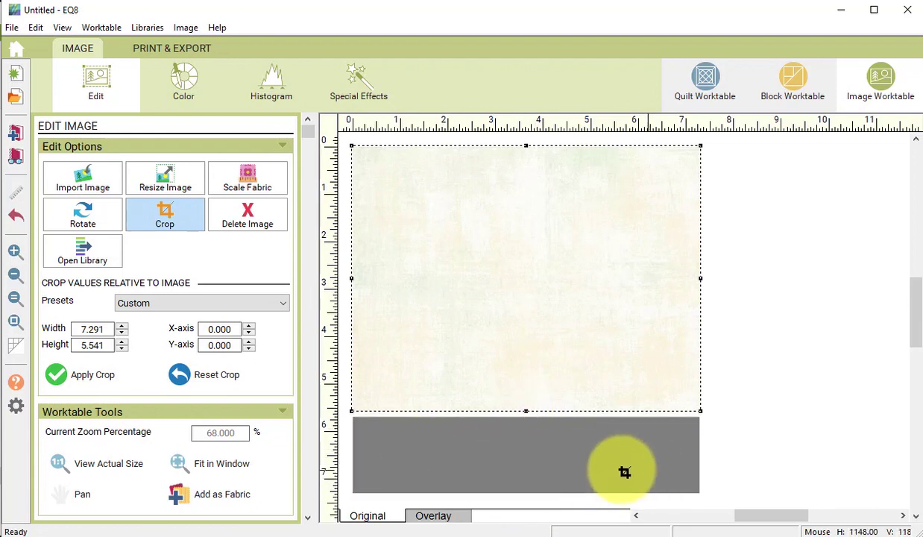
pyautogui.click(62, 383)
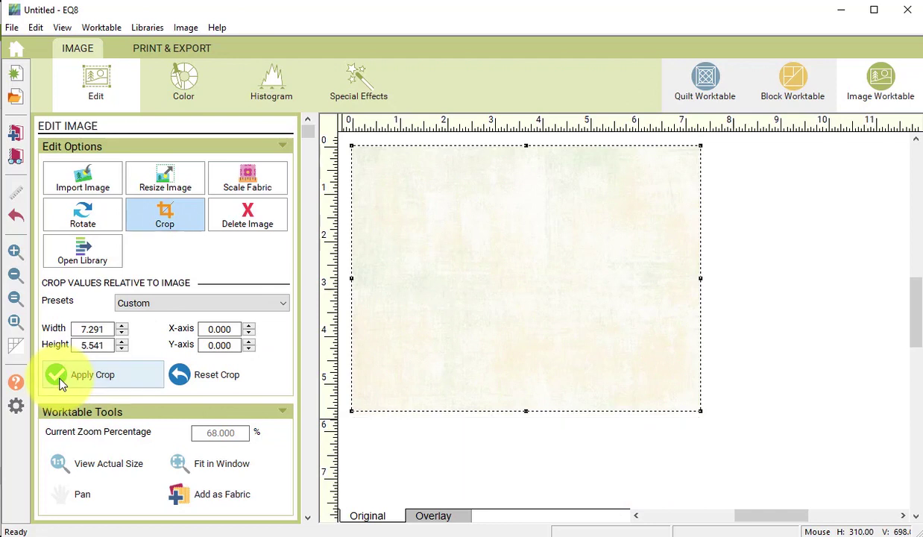
pyautogui.click(236, 502)
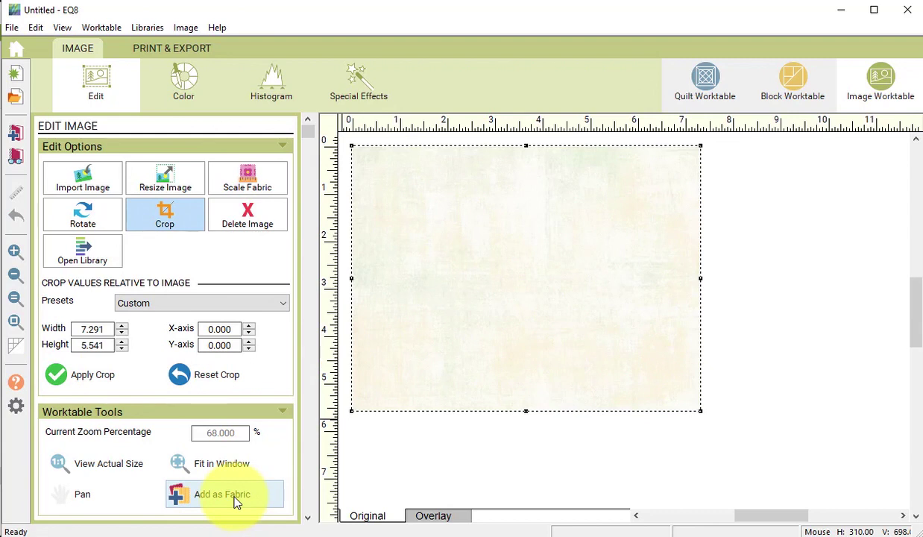
# Step: Delete the first swatch photo from the sketchbook and send the red photo to image editing
pyautogui.click(15, 158)
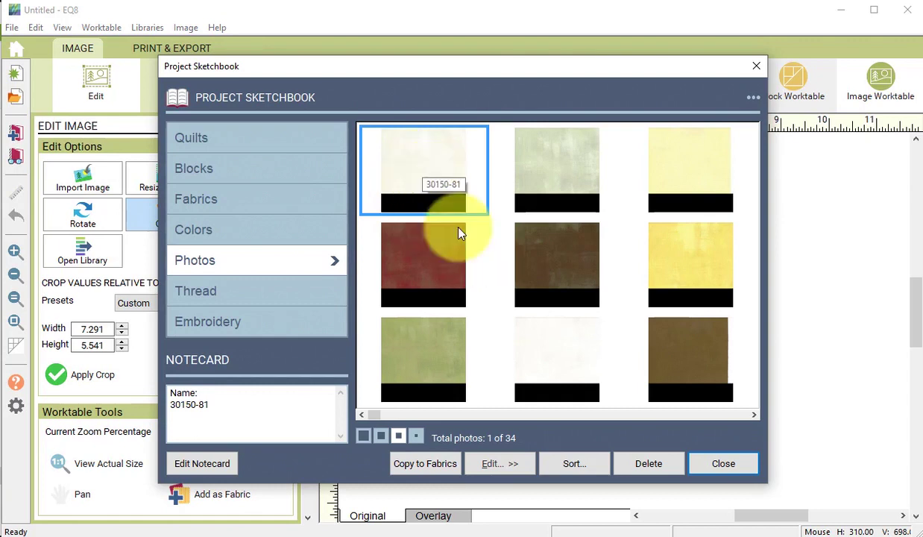
pyautogui.click(647, 462)
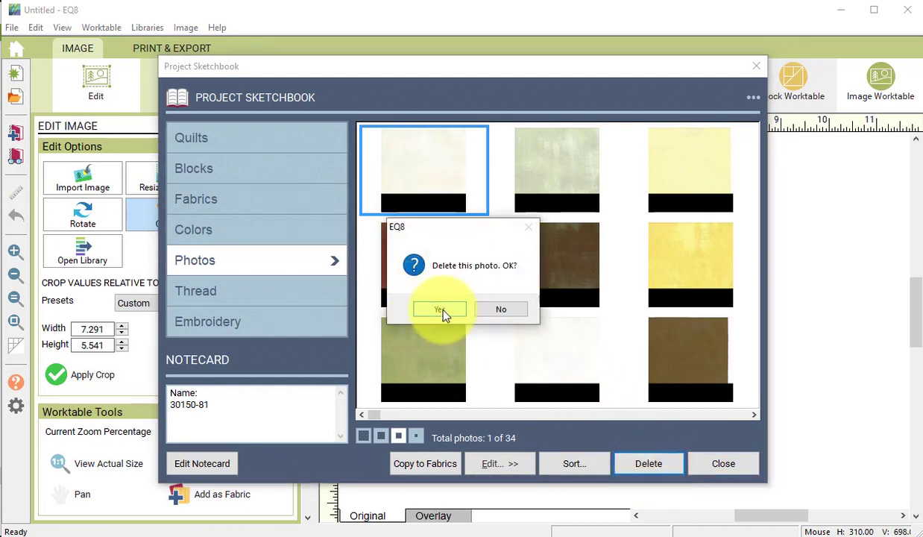
pyautogui.click(435, 307)
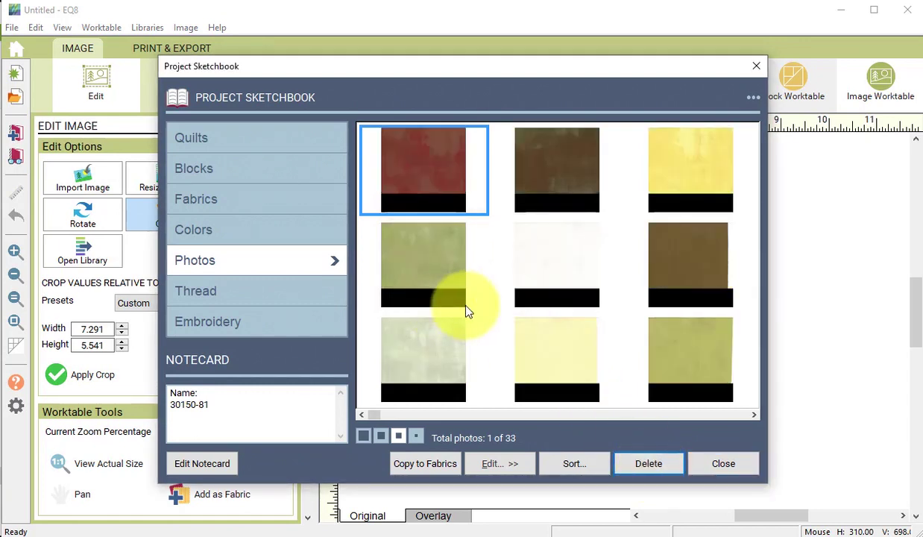
pyautogui.click(511, 464)
pyautogui.click(594, 462)
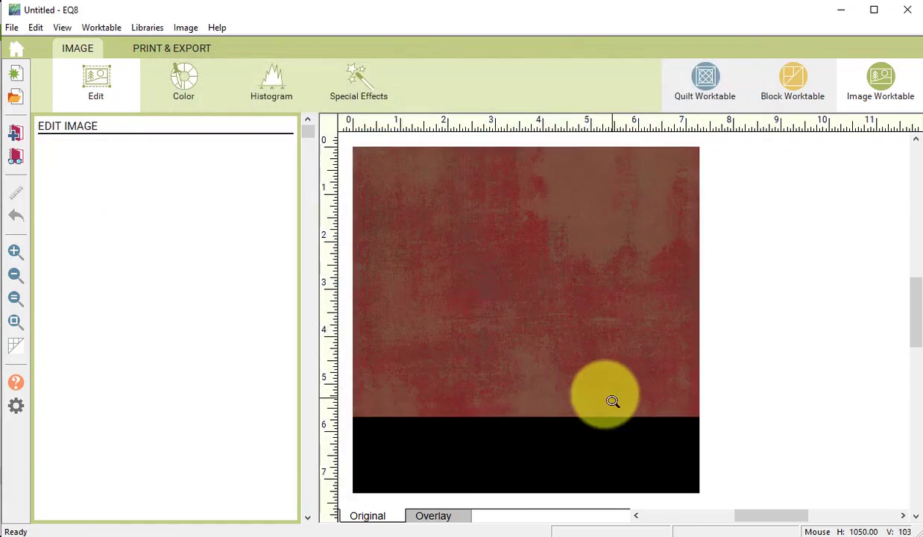
# Step: Check that the sketchbook's Fabrics list shows 218 of 218, then close it
pyautogui.click(163, 216)
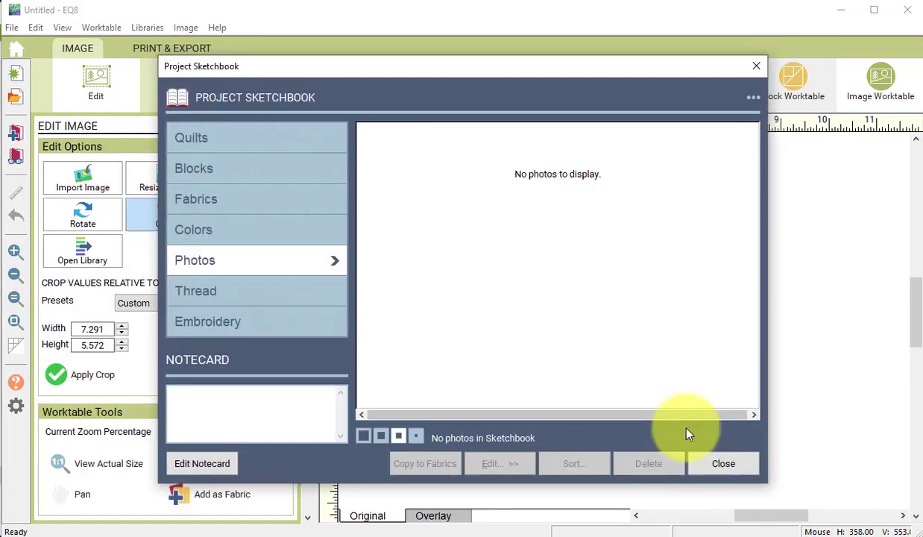
pyautogui.click(209, 200)
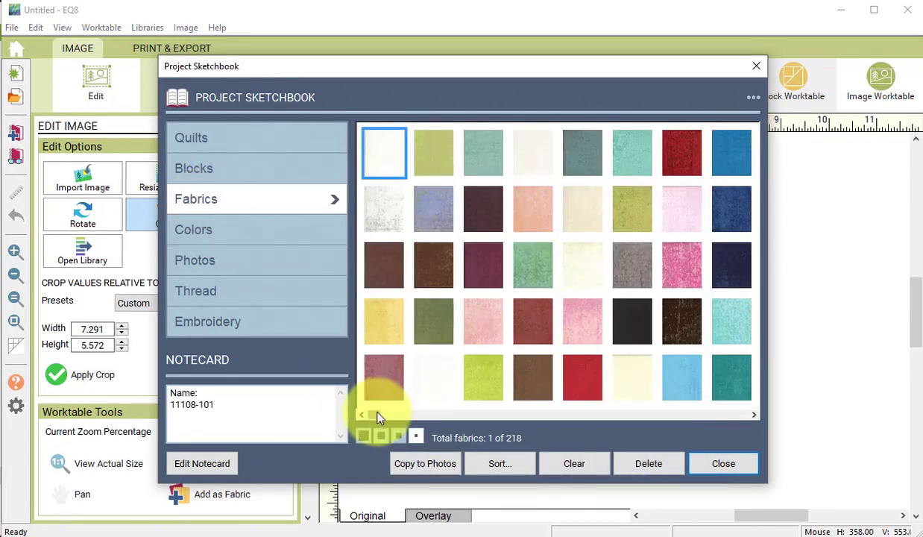
pyautogui.moveTo(376, 417); pyautogui.dragTo(745, 413)
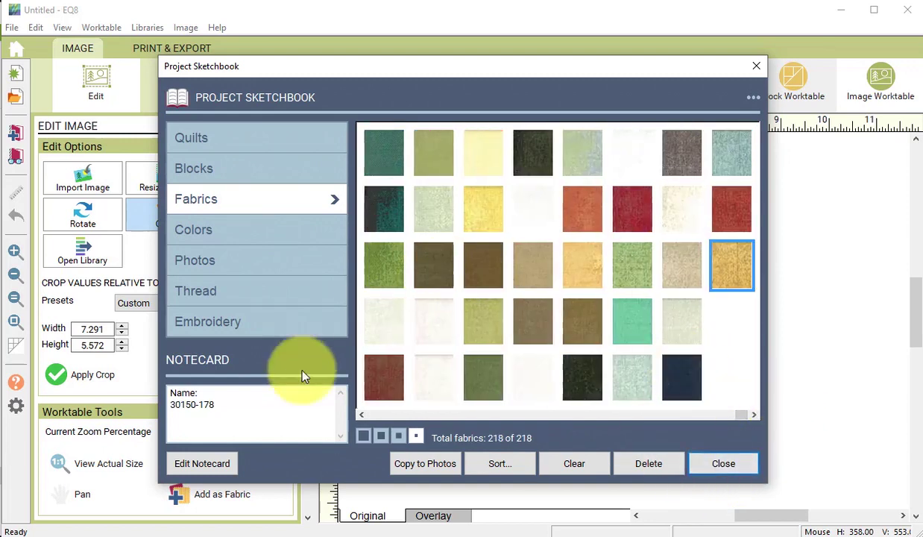
pyautogui.click(724, 463)
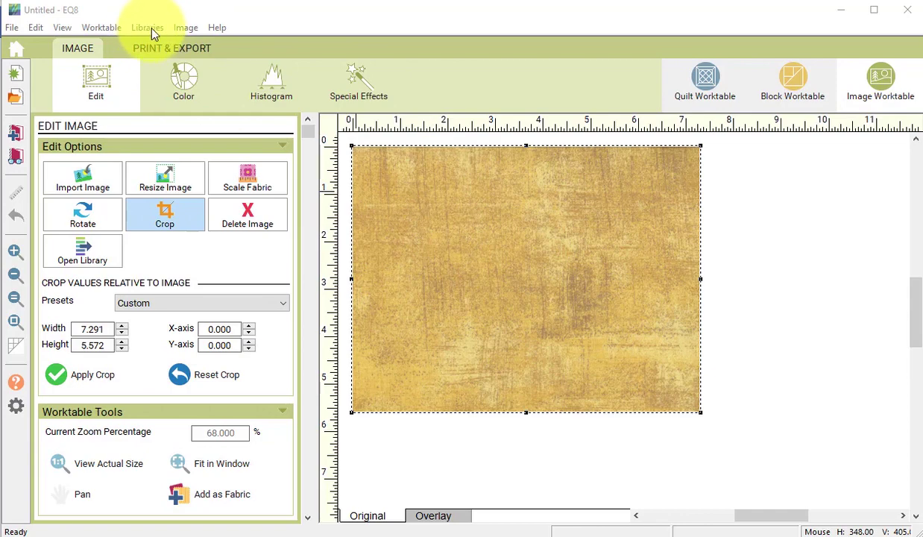
# Step: Create a new fabric library named 'Moda Grunge' under My Favorite Fabrics
pyautogui.click(148, 29)
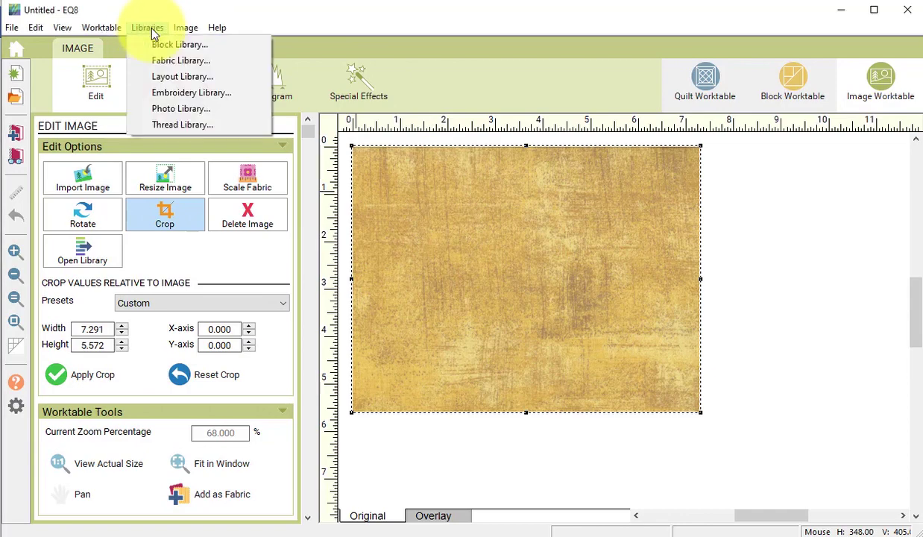
pyautogui.click(179, 61)
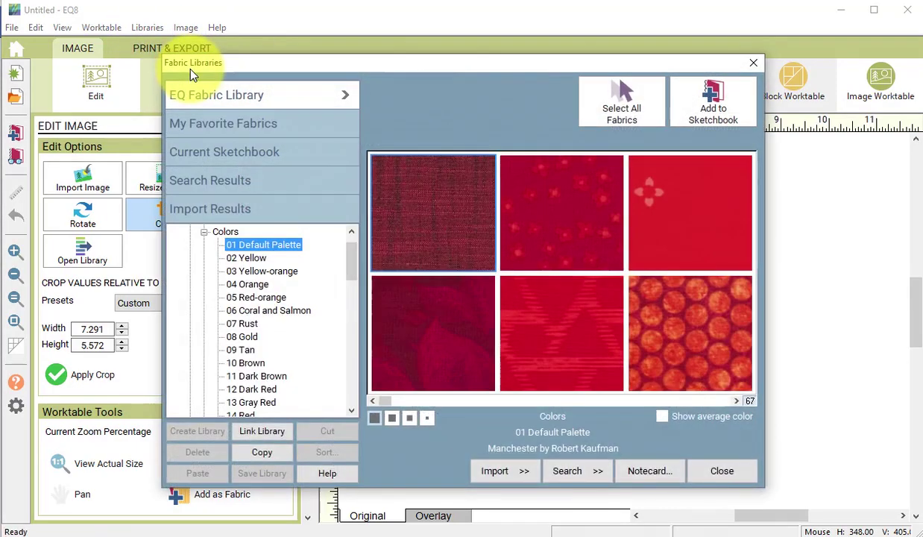
pyautogui.click(244, 128)
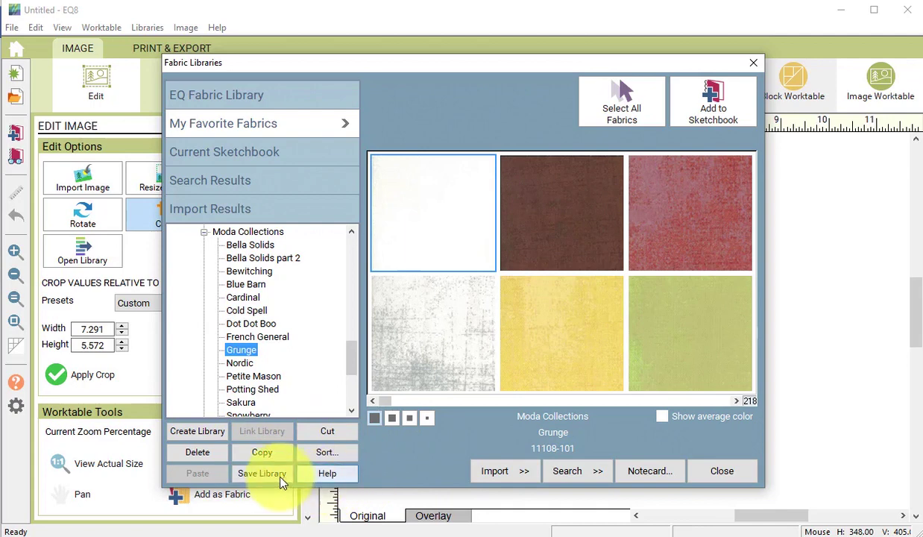
pyautogui.click(184, 430)
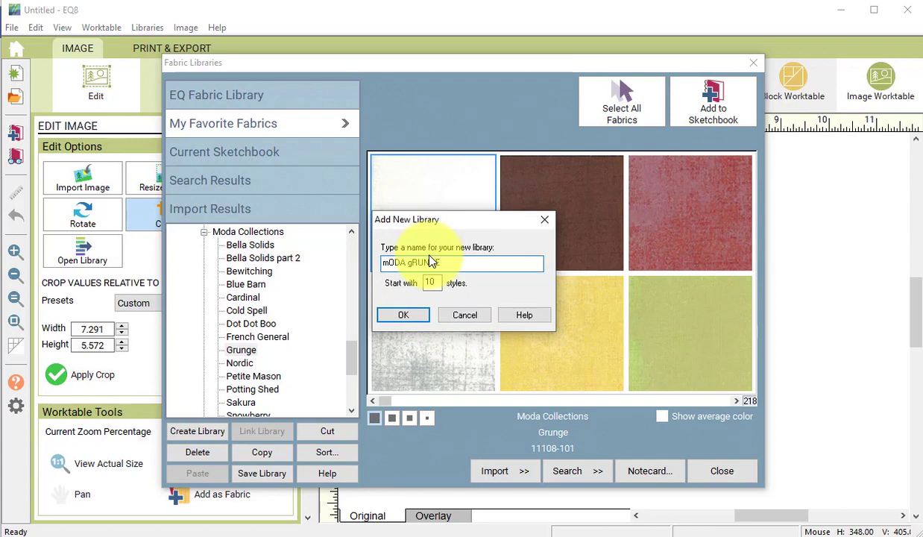
pyautogui.write('Moda Grunge')
pyautogui.click(398, 314)
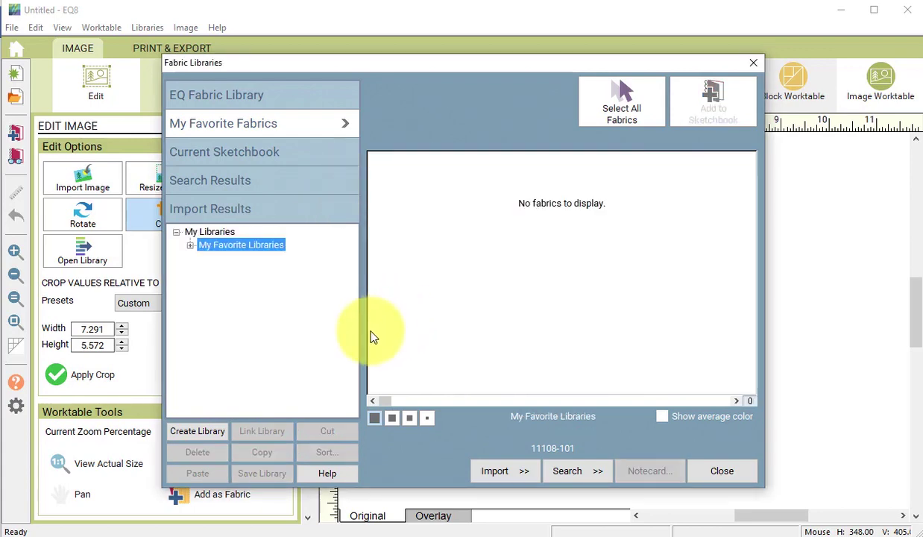
# Step: Rename Style 1 of the Moda Grunge library to 'Basics'
pyautogui.click(190, 244)
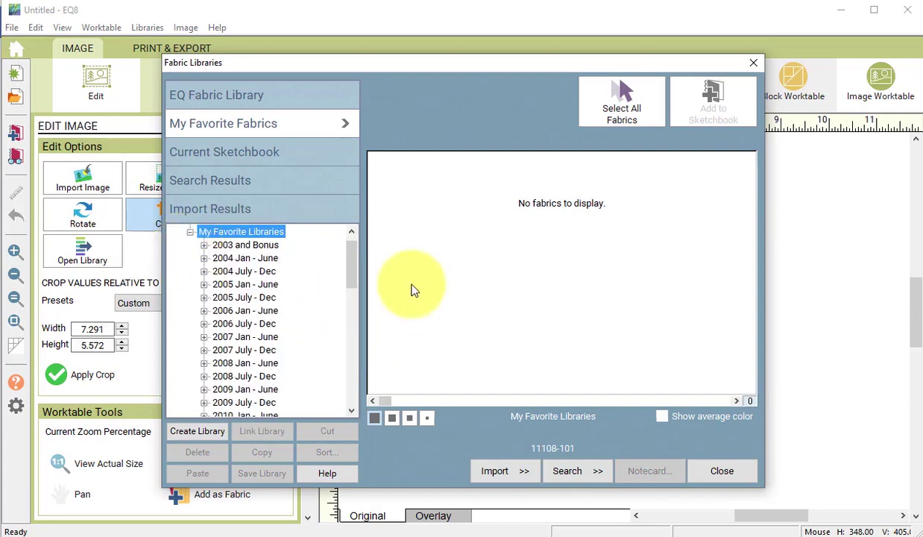
pyautogui.moveTo(353, 267); pyautogui.dragTo(351, 376)
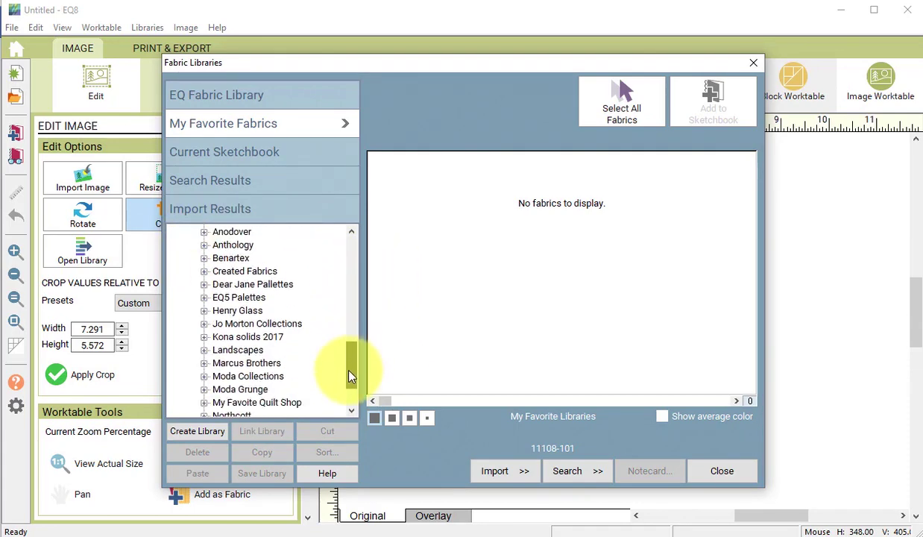
pyautogui.click(203, 354)
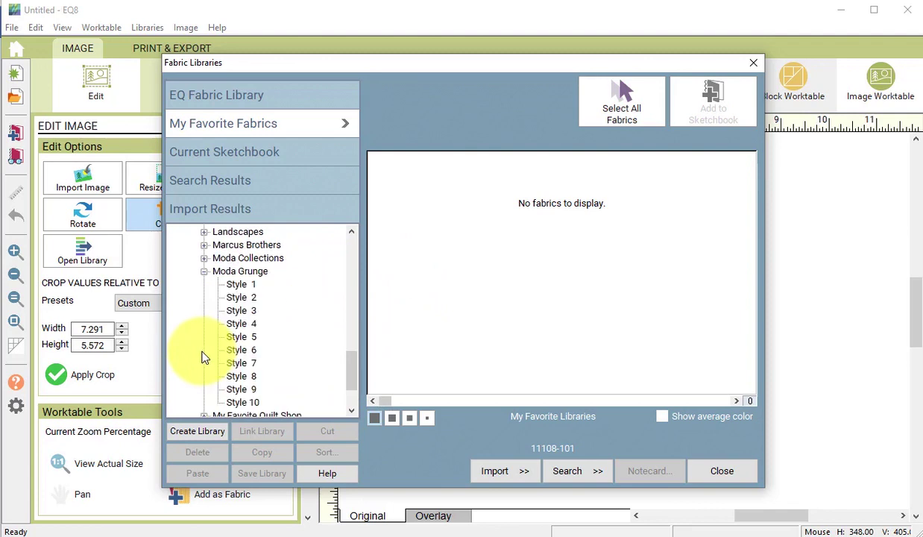
pyautogui.click(240, 287)
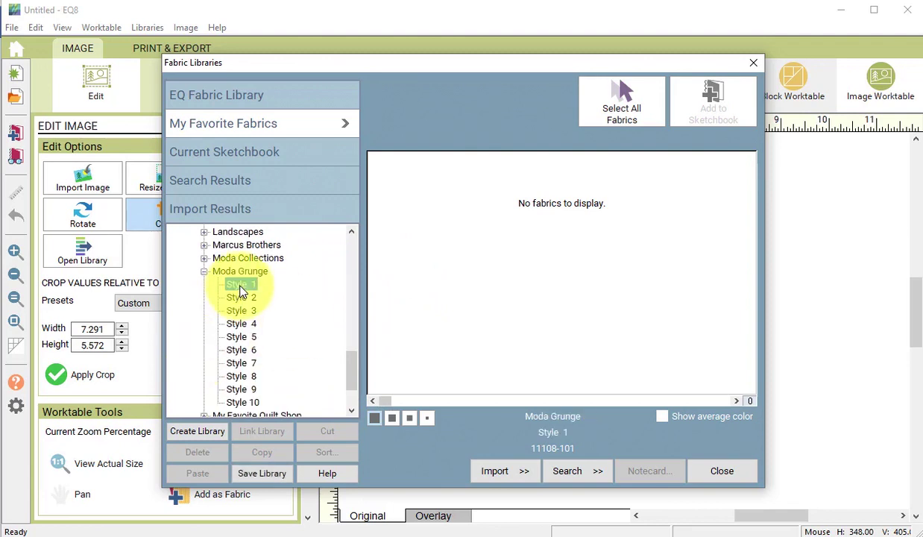
pyautogui.rightClick(240, 289)
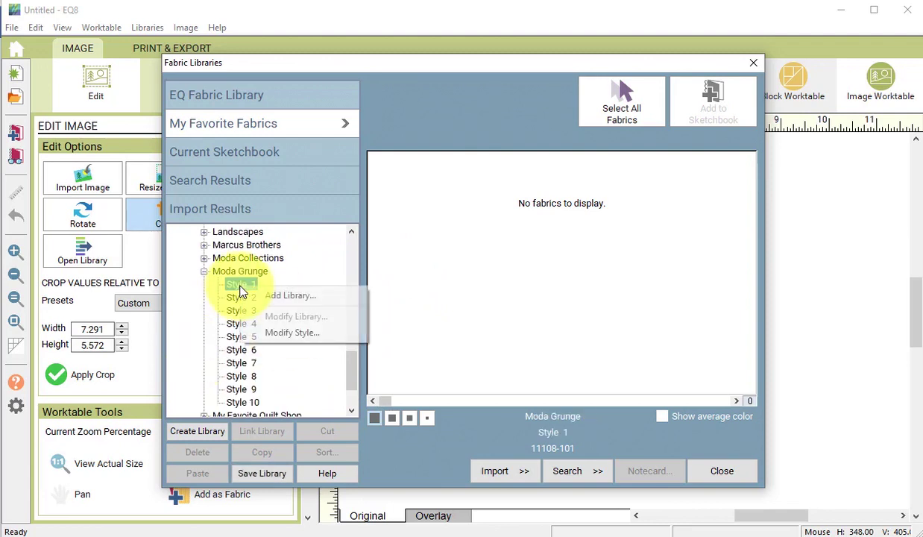
pyautogui.click(292, 333)
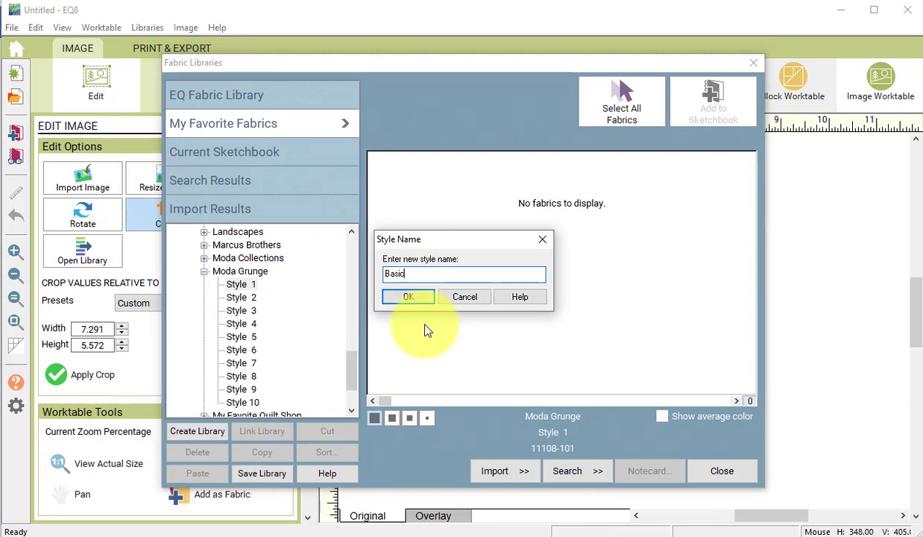
pyautogui.write('Basics')
pyautogui.click(408, 296)
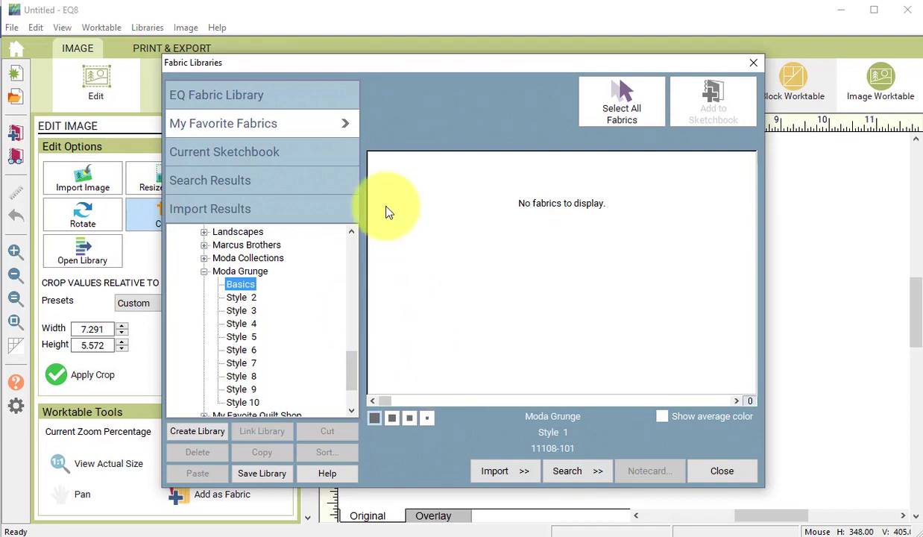
# Step: Select and copy all fabrics in the current sketchbook
pyautogui.click(246, 154)
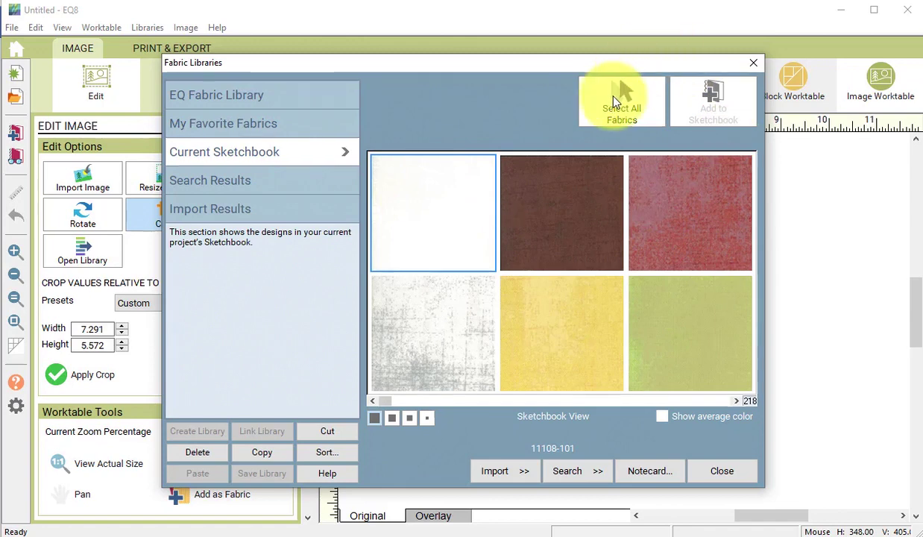
pyautogui.click(625, 99)
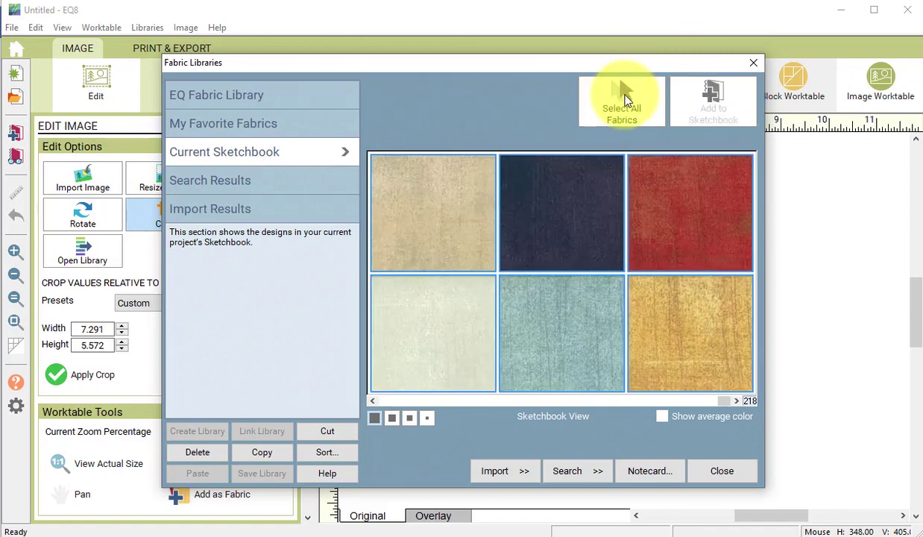
pyautogui.click(277, 460)
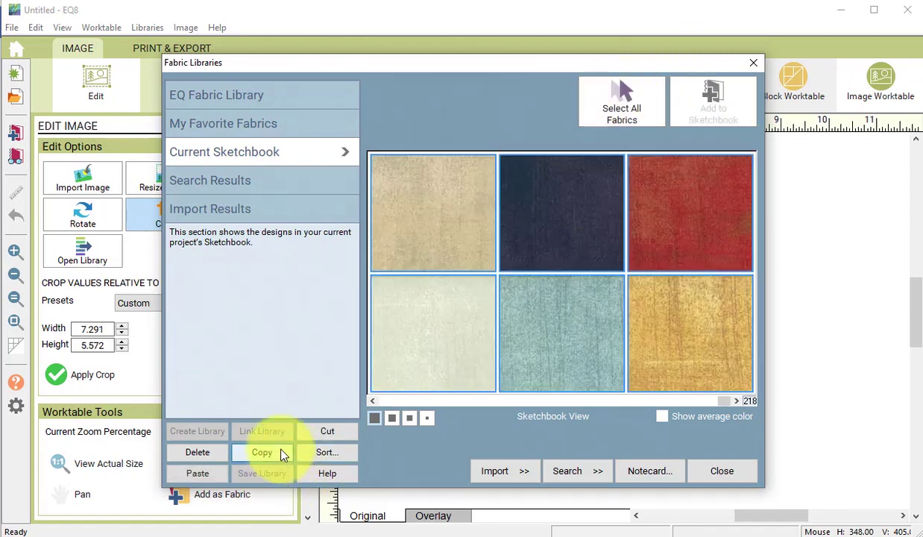
# Step: Paste the fabrics into Moda Grunge's Basics style and save the library
pyautogui.click(239, 134)
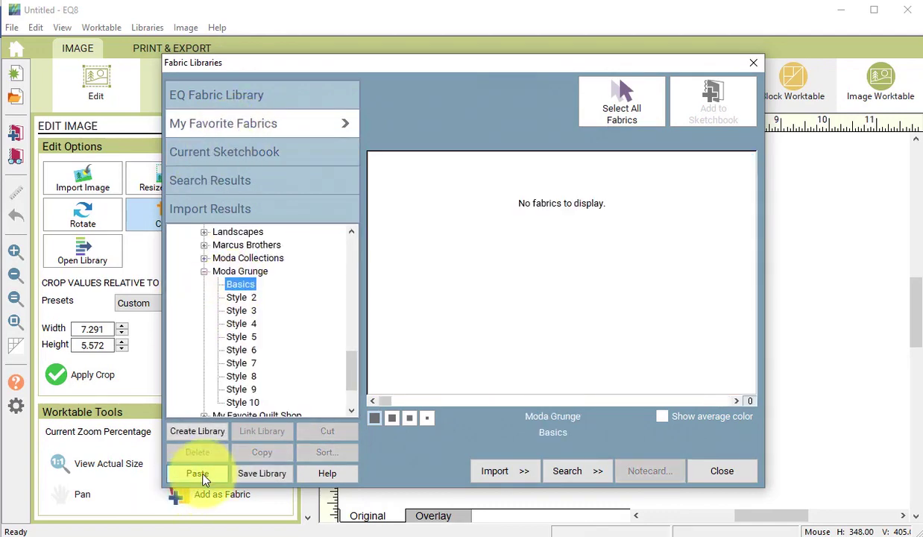
pyautogui.click(198, 474)
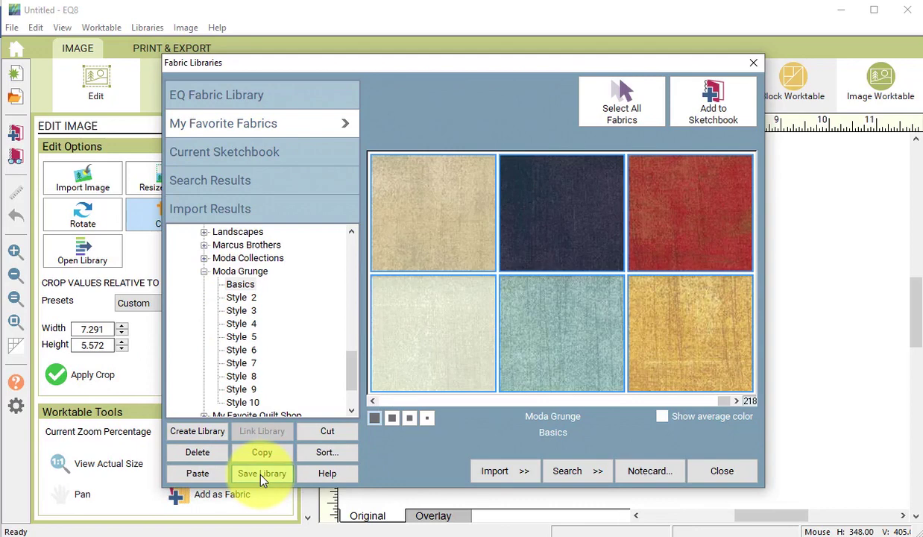
pyautogui.click(260, 474)
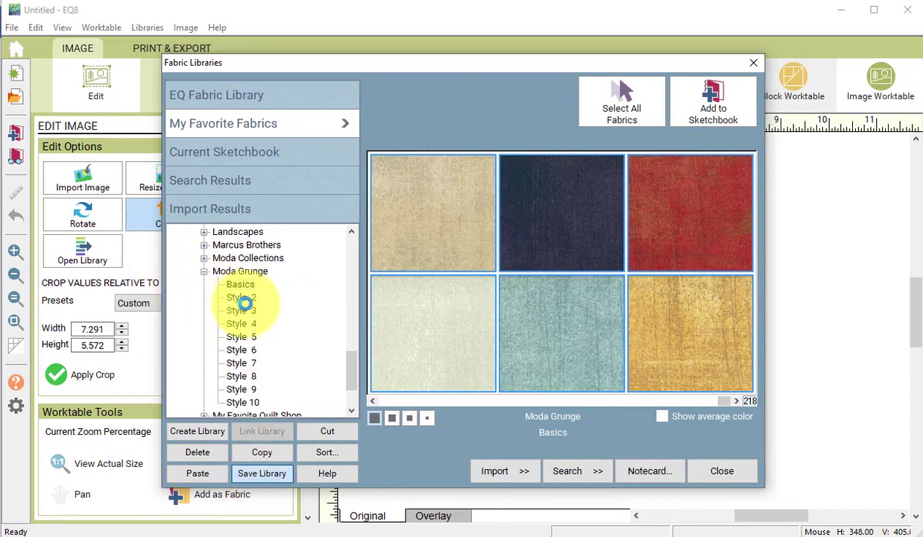
pyautogui.click(543, 310)
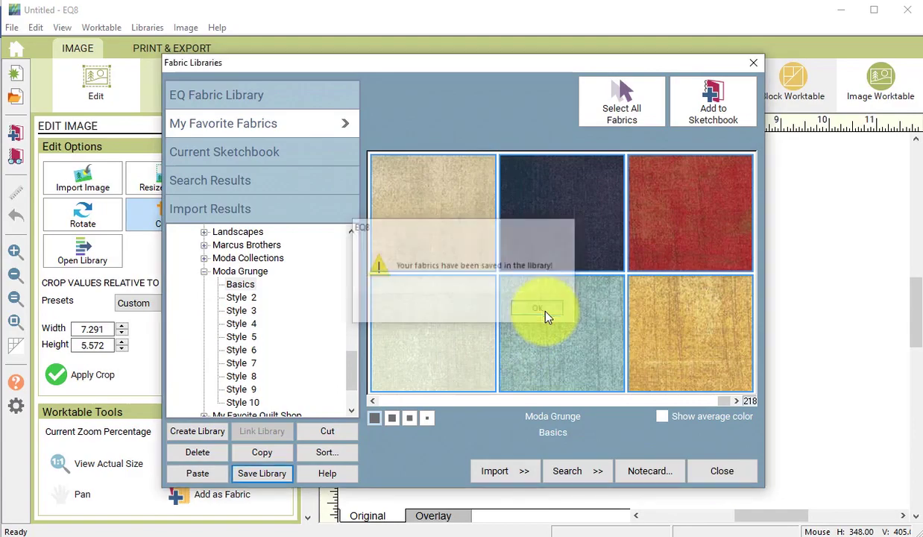
pyautogui.click(720, 471)
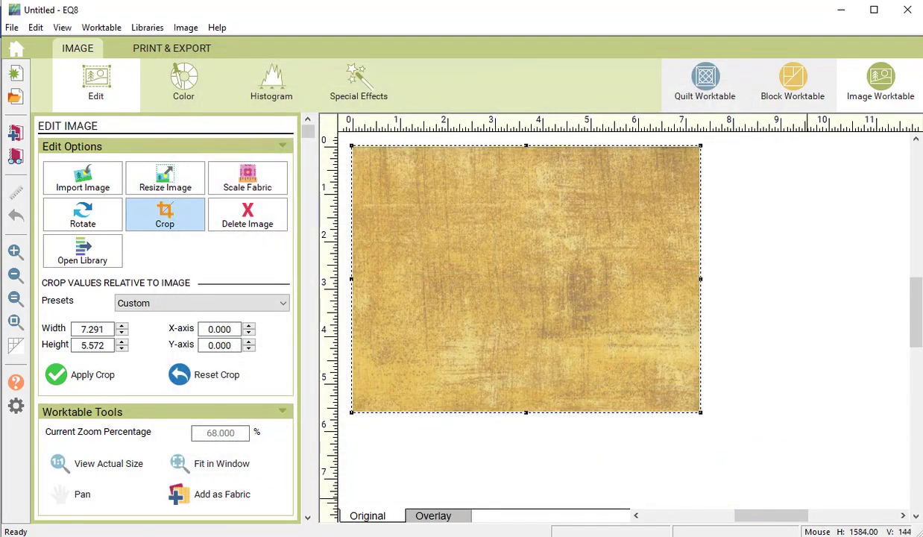